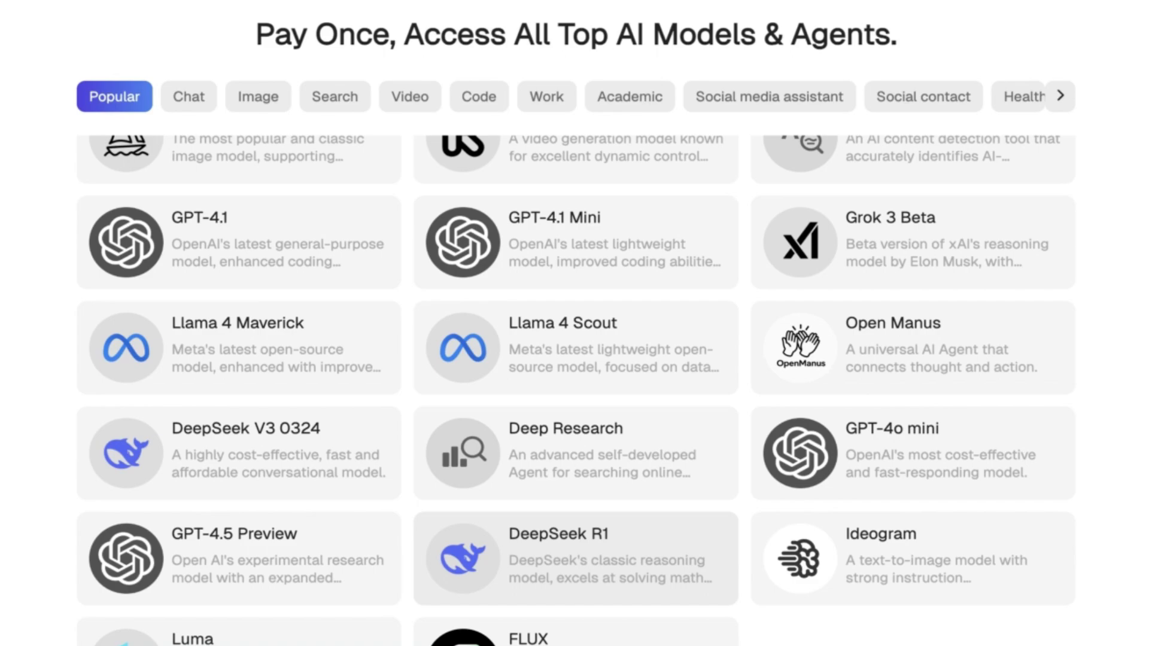
{"action": "scroll", "coordinate": [574, 521], "scroll_direction": "down", "scroll_amount": 3}
{"action": "scroll", "coordinate": [575, 521], "scroll_direction": "down", "scroll_amount": 3}
{"action": "scroll", "coordinate": [574, 521], "scroll_direction": "down", "scroll_amount": 3}
{"action": "scroll", "coordinate": [575, 521], "scroll_direction": "down", "scroll_amount": 3}
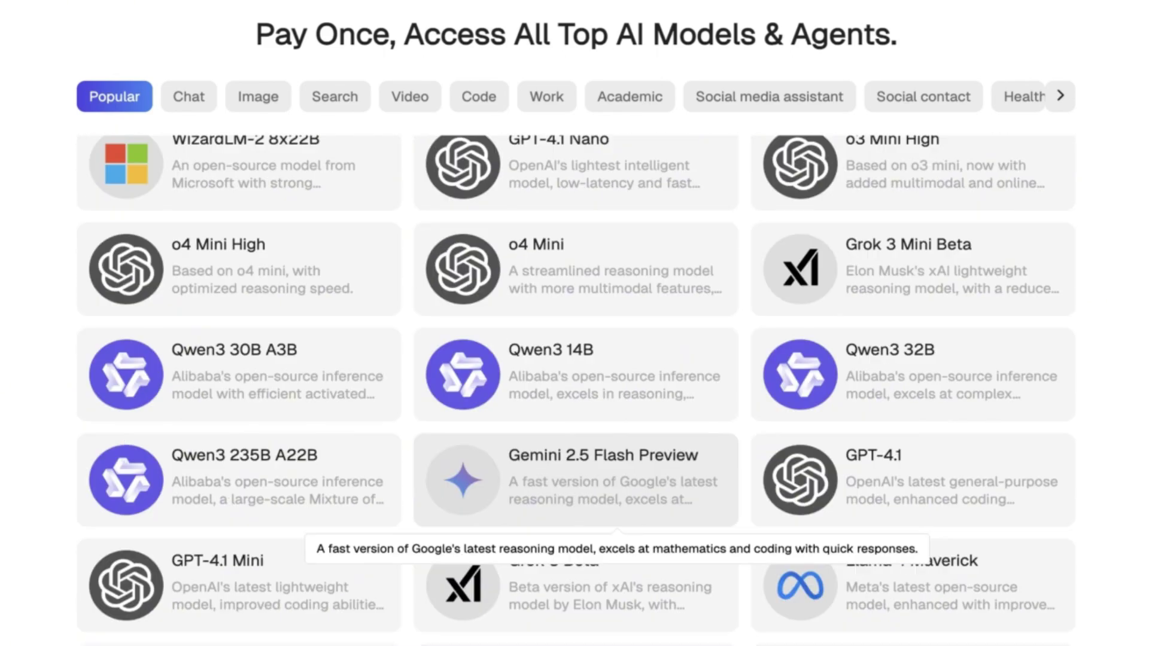
{"action": "scroll", "coordinate": [575, 521], "scroll_direction": "down", "scroll_amount": 2}
{"action": "scroll", "coordinate": [575, 521], "scroll_direction": "down", "scroll_amount": 2}
{"action": "scroll", "coordinate": [575, 521], "scroll_direction": "down", "scroll_amount": 2}
{"action": "scroll", "coordinate": [575, 521], "scroll_direction": "down", "scroll_amount": 2}
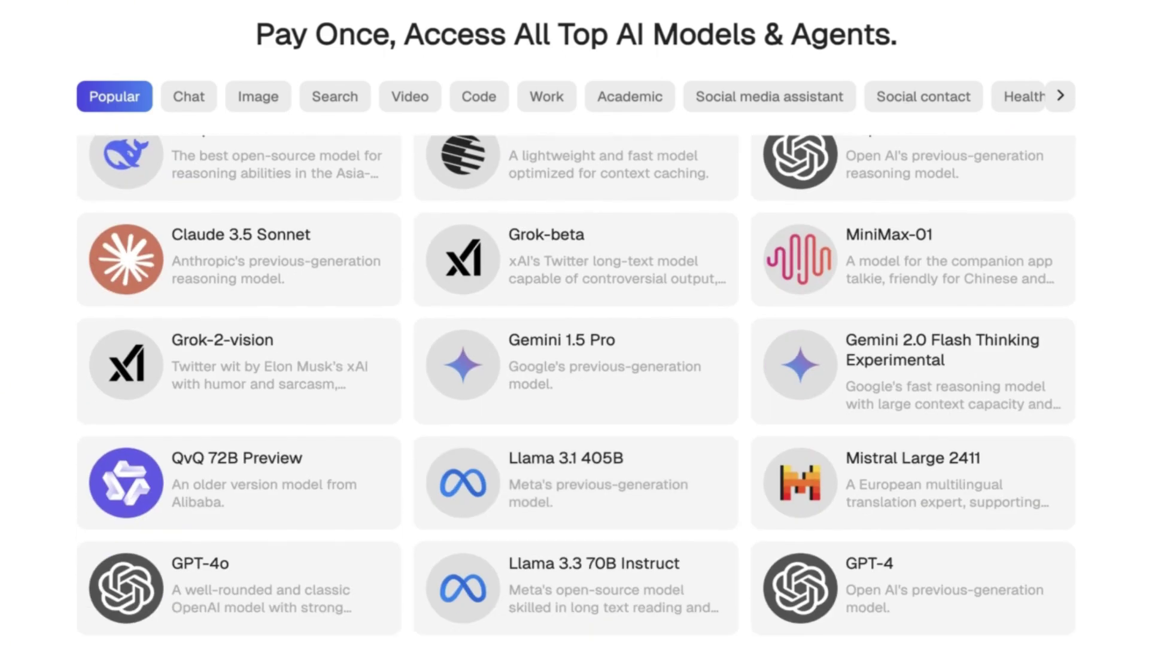
{"action": "scroll", "coordinate": [575, 386], "scroll_direction": "down", "scroll_amount": 5}
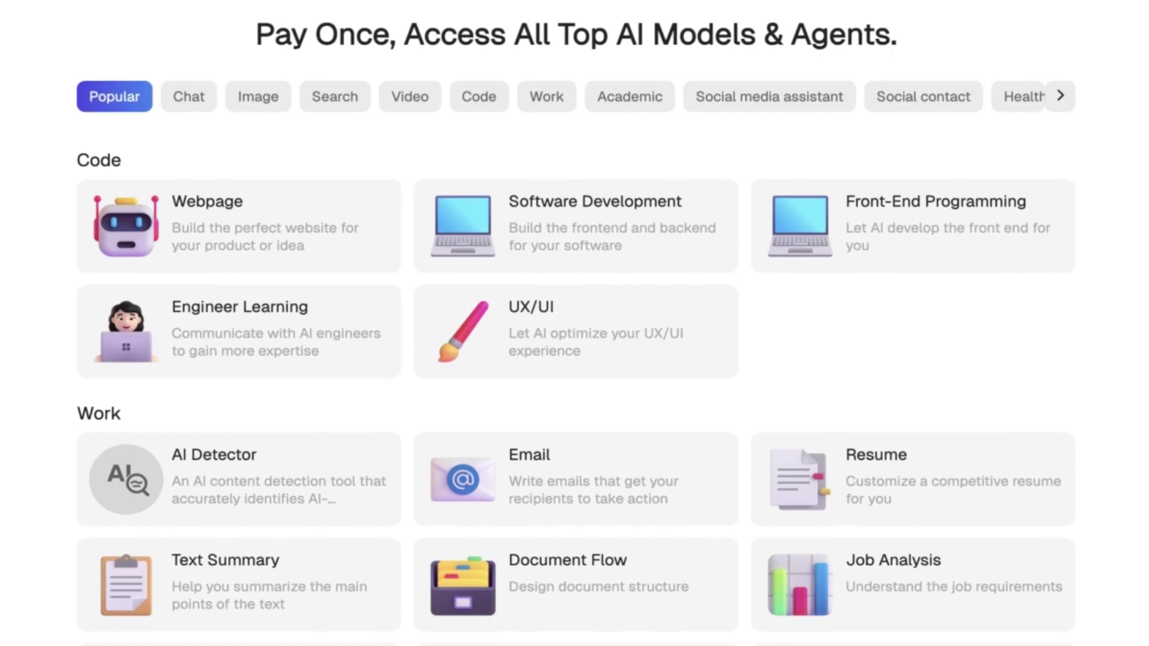
{"action": "scroll", "coordinate": [616, 590], "scroll_direction": "down", "scroll_amount": 4}
{"action": "scroll", "coordinate": [560, 595], "scroll_direction": "down", "scroll_amount": 4}
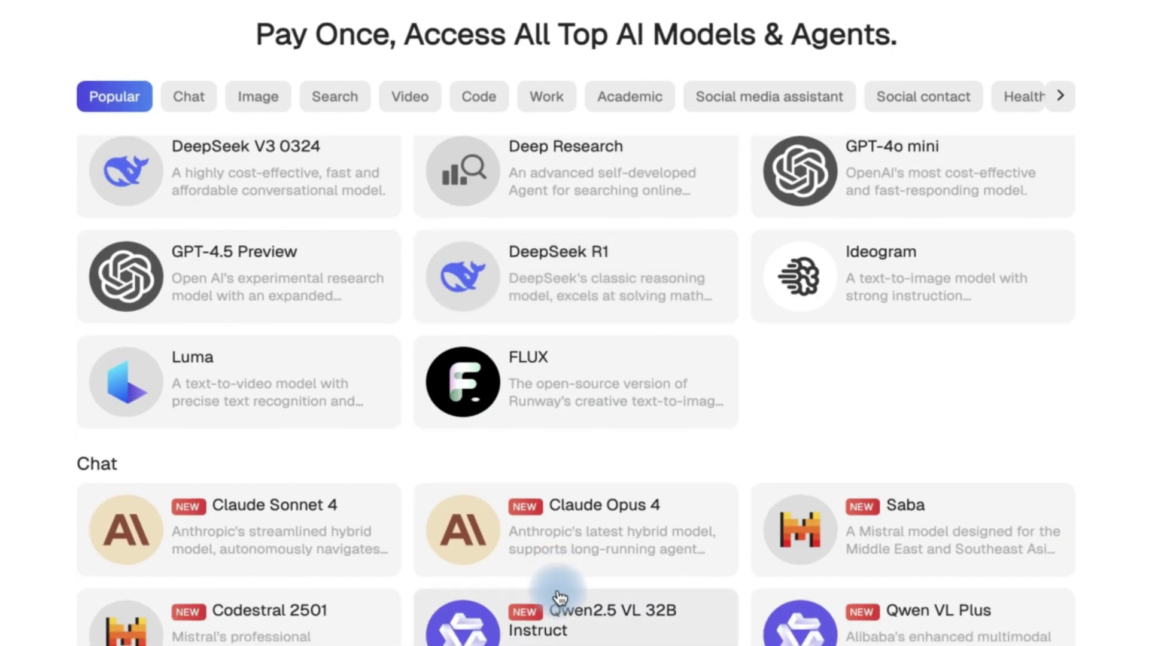
{"action": "scroll", "coordinate": [560, 598], "scroll_direction": "down", "scroll_amount": 2}
{"action": "scroll", "coordinate": [559, 597], "scroll_direction": "up", "scroll_amount": 1}
{"action": "scroll", "coordinate": [559, 597], "scroll_direction": "up", "scroll_amount": 5}
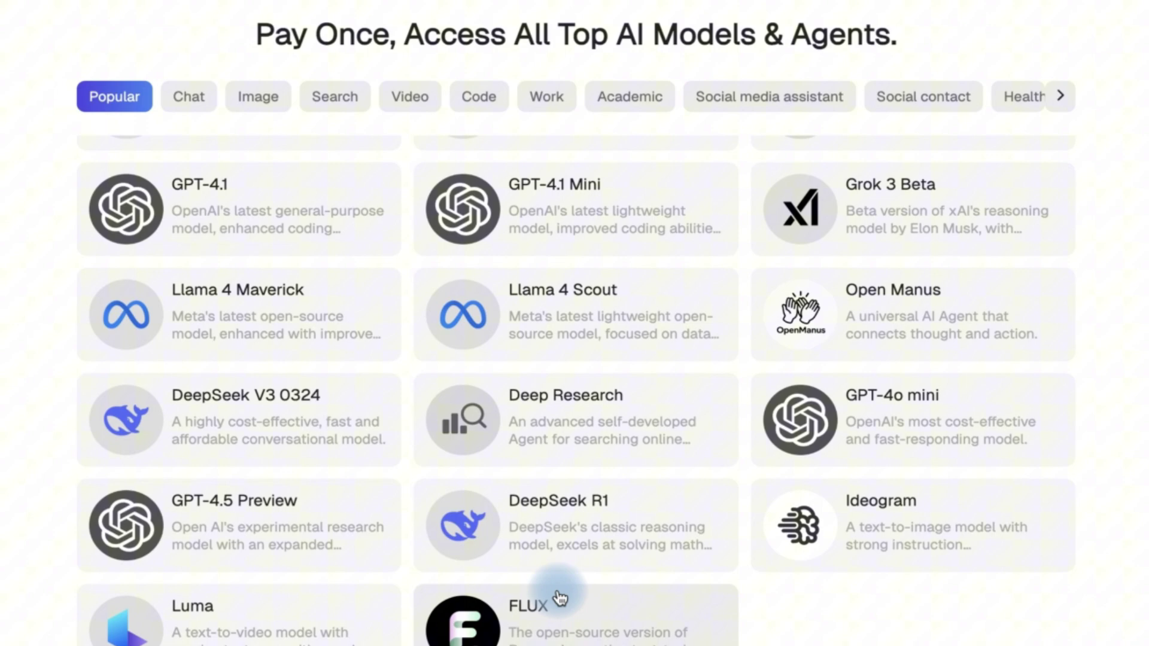
{"action": "scroll", "coordinate": [559, 597], "scroll_direction": "up", "scroll_amount": 3}
{"action": "scroll", "coordinate": [560, 597], "scroll_direction": "down", "scroll_amount": 3}
{"action": "scroll", "coordinate": [559, 596], "scroll_direction": "up", "scroll_amount": 4}
{"action": "scroll", "coordinate": [559, 598], "scroll_direction": "down", "scroll_amount": 2}
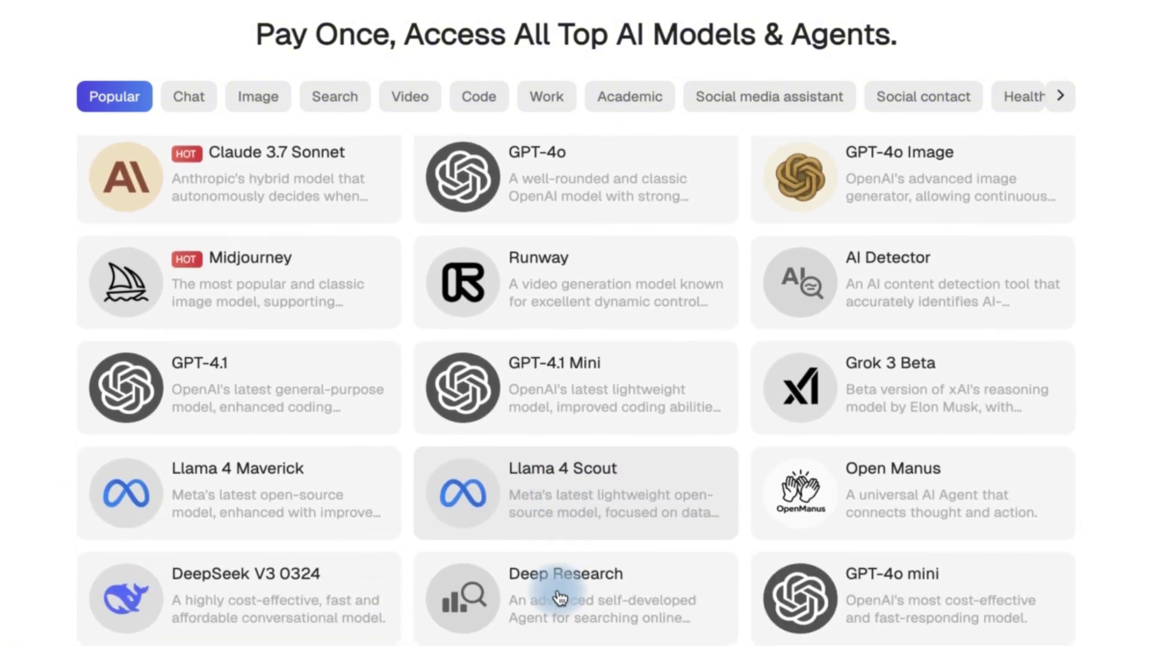
{"action": "scroll", "coordinate": [560, 597], "scroll_direction": "up", "scroll_amount": 2}
{"action": "scroll", "coordinate": [381, 347], "scroll_direction": "down", "scroll_amount": 2}
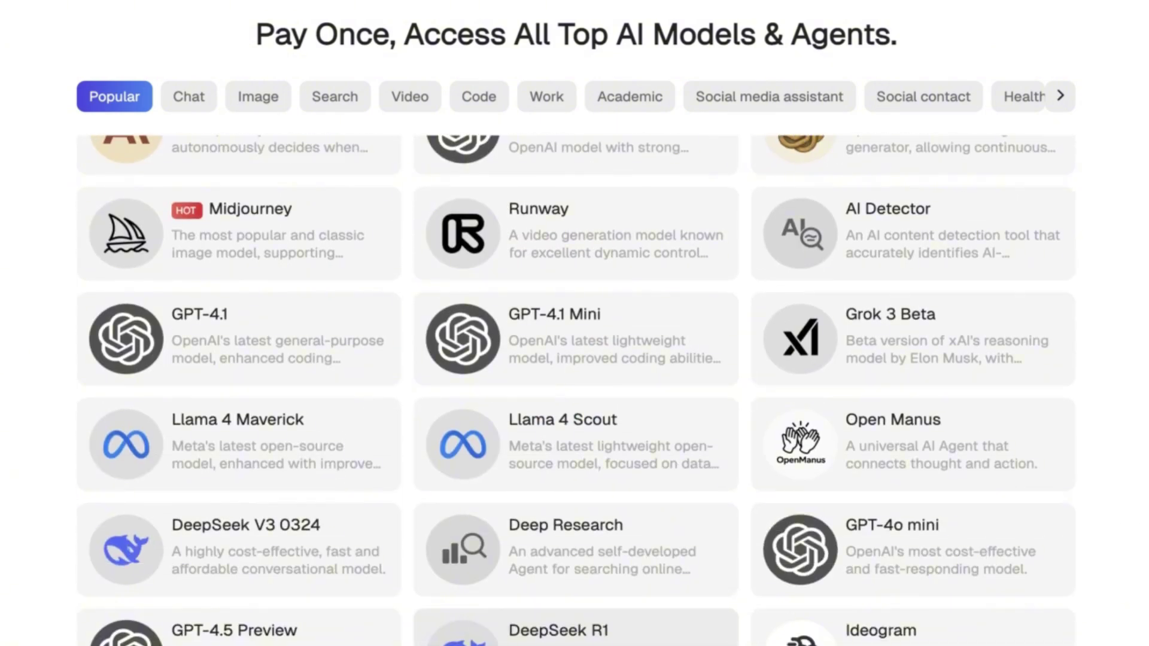
{"action": "scroll", "coordinate": [381, 348], "scroll_direction": "down", "scroll_amount": 2}
{"action": "scroll", "coordinate": [381, 348], "scroll_direction": "down", "scroll_amount": 3}
{"action": "scroll", "coordinate": [575, 391], "scroll_direction": "down", "scroll_amount": 2}
{"action": "scroll", "coordinate": [575, 391], "scroll_direction": "down", "scroll_amount": 2}
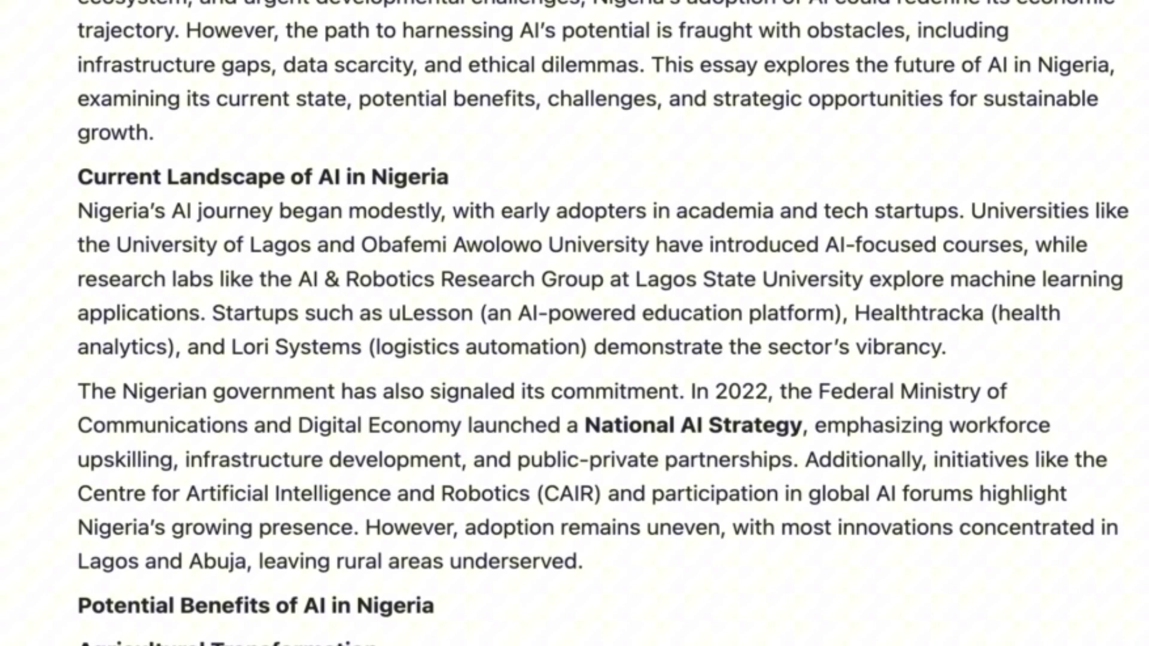
{"action": "scroll", "coordinate": [303, 235], "scroll_direction": "down", "scroll_amount": 1}
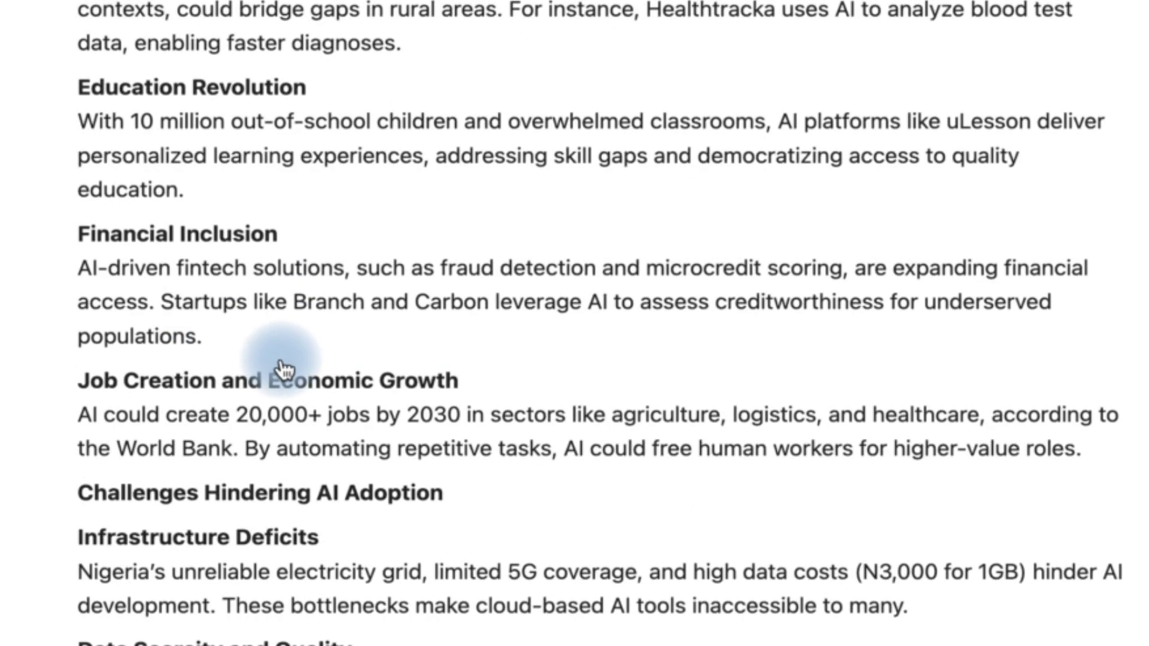
{"action": "scroll", "coordinate": [277, 303], "scroll_direction": "down", "scroll_amount": 1}
{"action": "scroll", "coordinate": [264, 405], "scroll_direction": "down", "scroll_amount": 2}
{"action": "scroll", "coordinate": [272, 380], "scroll_direction": "down", "scroll_amount": 2}
{"action": "scroll", "coordinate": [233, 342], "scroll_direction": "down", "scroll_amount": 2}
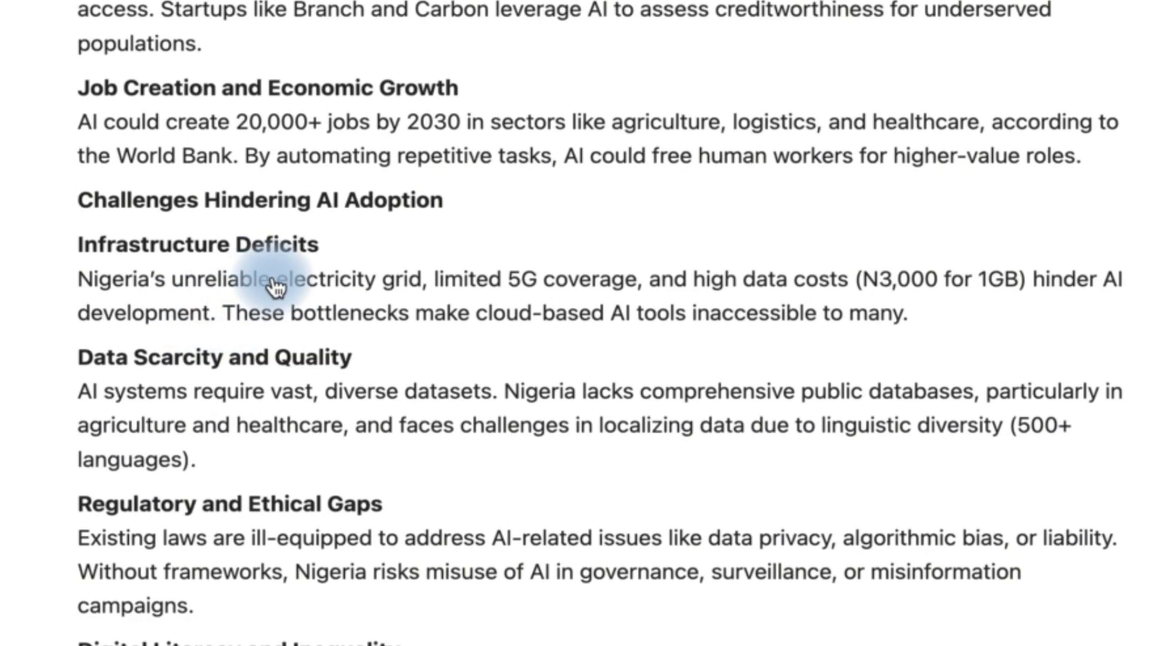
{"action": "scroll", "coordinate": [315, 269], "scroll_direction": "down", "scroll_amount": 2}
{"action": "scroll", "coordinate": [332, 278], "scroll_direction": "down", "scroll_amount": 3}
{"action": "scroll", "coordinate": [312, 279], "scroll_direction": "down", "scroll_amount": 1}
{"action": "scroll", "coordinate": [309, 243], "scroll_direction": "down", "scroll_amount": 1}
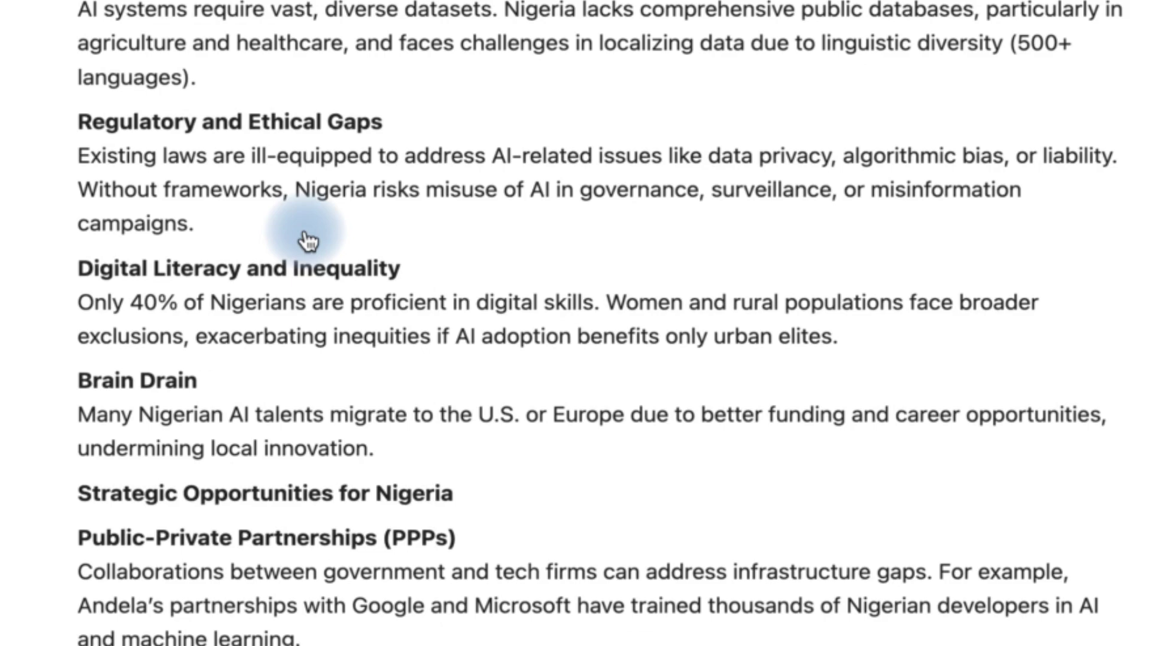
{"action": "scroll", "coordinate": [318, 244], "scroll_direction": "down", "scroll_amount": 2}
{"action": "scroll", "coordinate": [275, 405], "scroll_direction": "down", "scroll_amount": 2}
{"action": "scroll", "coordinate": [276, 266], "scroll_direction": "down", "scroll_amount": 2}
{"action": "scroll", "coordinate": [270, 261], "scroll_direction": "down", "scroll_amount": 2}
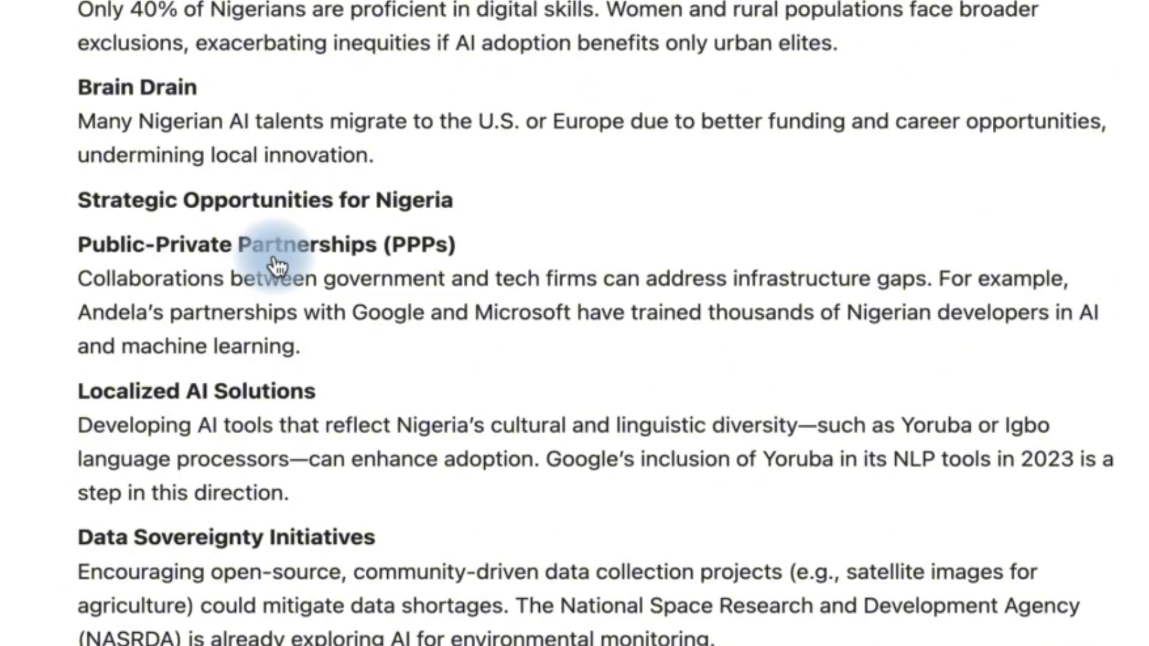
{"action": "scroll", "coordinate": [275, 257], "scroll_direction": "down", "scroll_amount": 1}
{"action": "scroll", "coordinate": [262, 262], "scroll_direction": "down", "scroll_amount": 2}
{"action": "scroll", "coordinate": [277, 266], "scroll_direction": "down", "scroll_amount": 1}
{"action": "scroll", "coordinate": [276, 266], "scroll_direction": "down", "scroll_amount": 2}
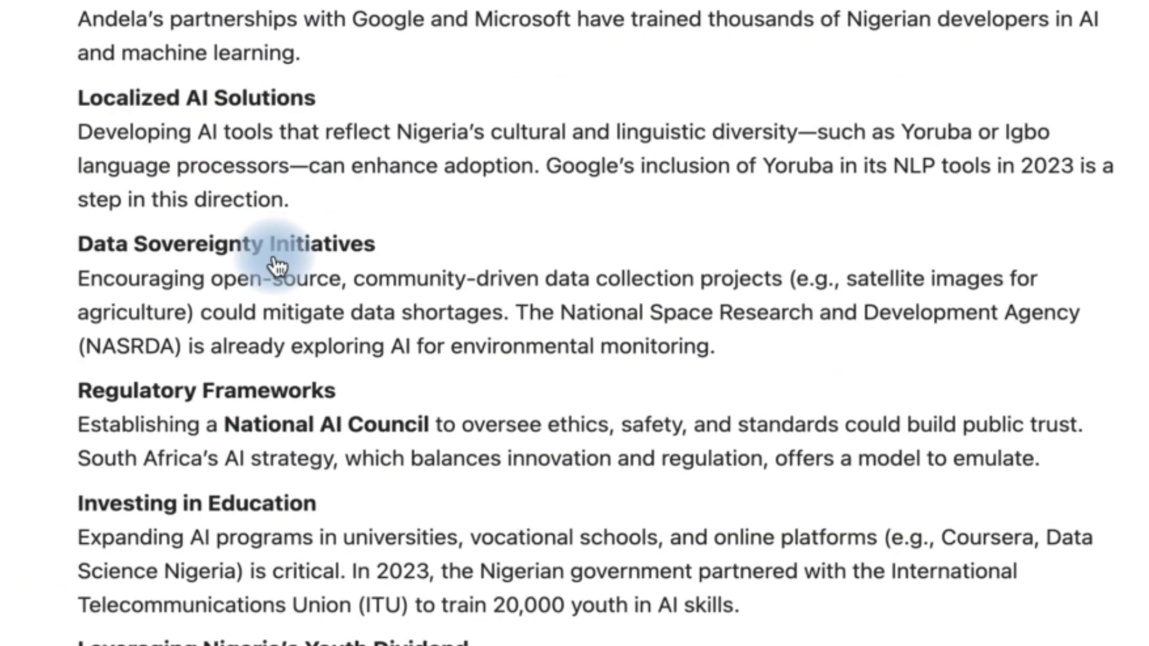
{"action": "scroll", "coordinate": [277, 265], "scroll_direction": "down", "scroll_amount": 1}
{"action": "scroll", "coordinate": [263, 244], "scroll_direction": "down", "scroll_amount": 1}
{"action": "scroll", "coordinate": [276, 266], "scroll_direction": "down", "scroll_amount": 1}
{"action": "scroll", "coordinate": [274, 265], "scroll_direction": "down", "scroll_amount": 2}
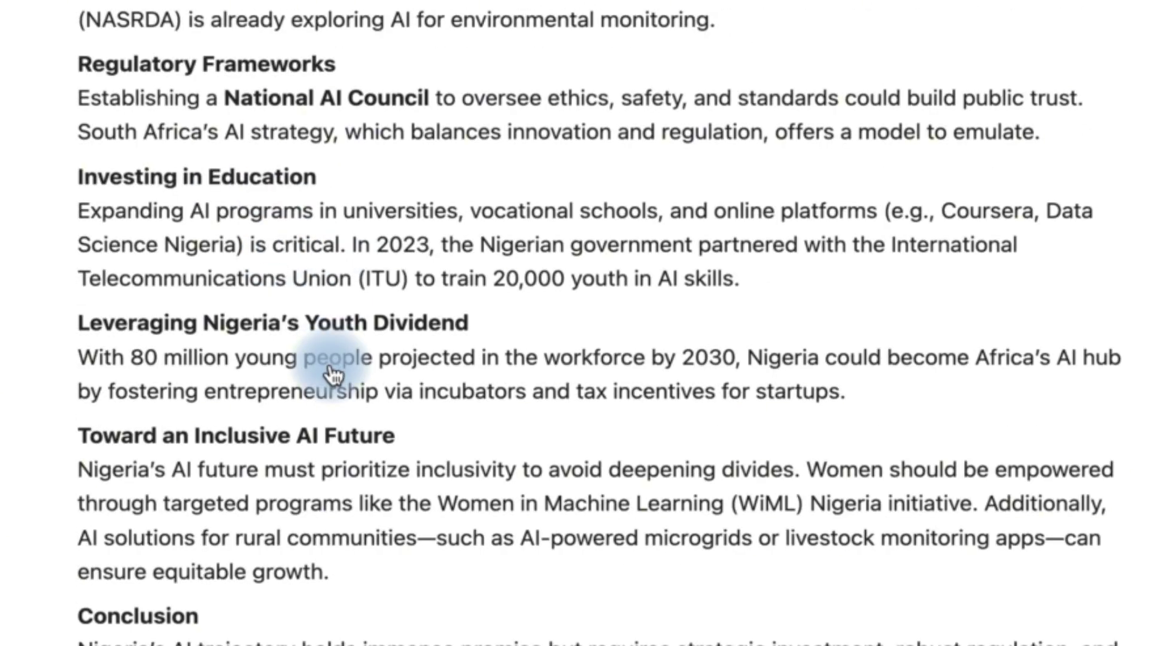
{"action": "scroll", "coordinate": [328, 372], "scroll_direction": "down", "scroll_amount": 2}
{"action": "scroll", "coordinate": [368, 447], "scroll_direction": "down", "scroll_amount": 2}
{"action": "scroll", "coordinate": [270, 353], "scroll_direction": "down", "scroll_amount": 1}
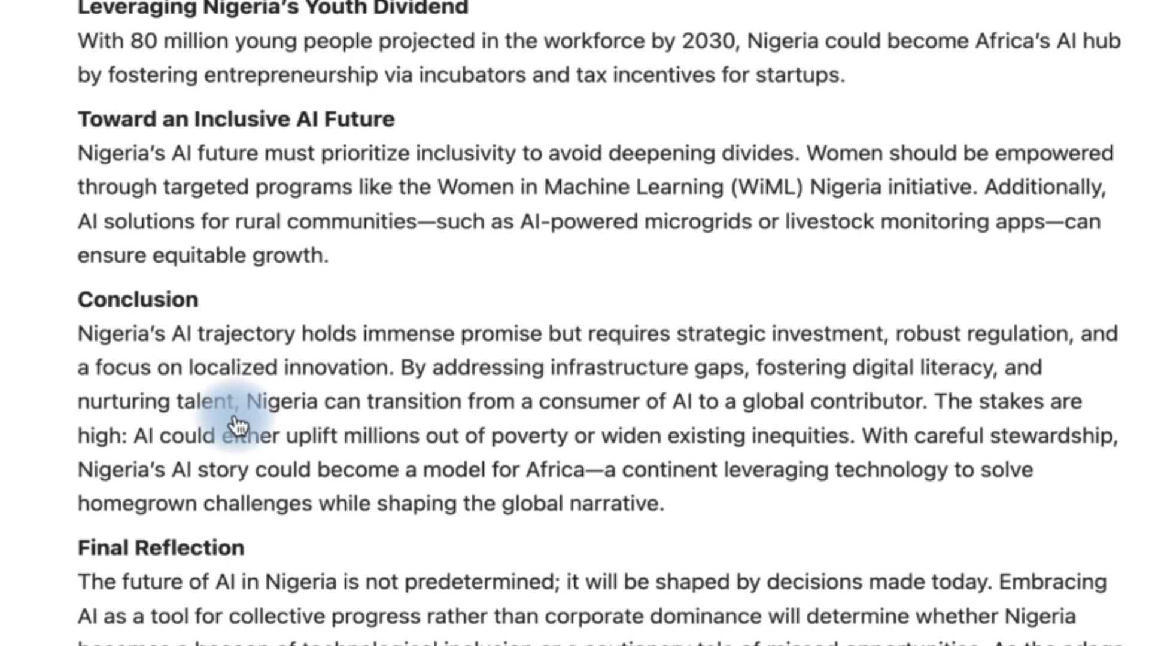
{"action": "scroll", "coordinate": [303, 566], "scroll_direction": "down", "scroll_amount": 2}
{"action": "scroll", "coordinate": [299, 590], "scroll_direction": "down", "scroll_amount": 2}
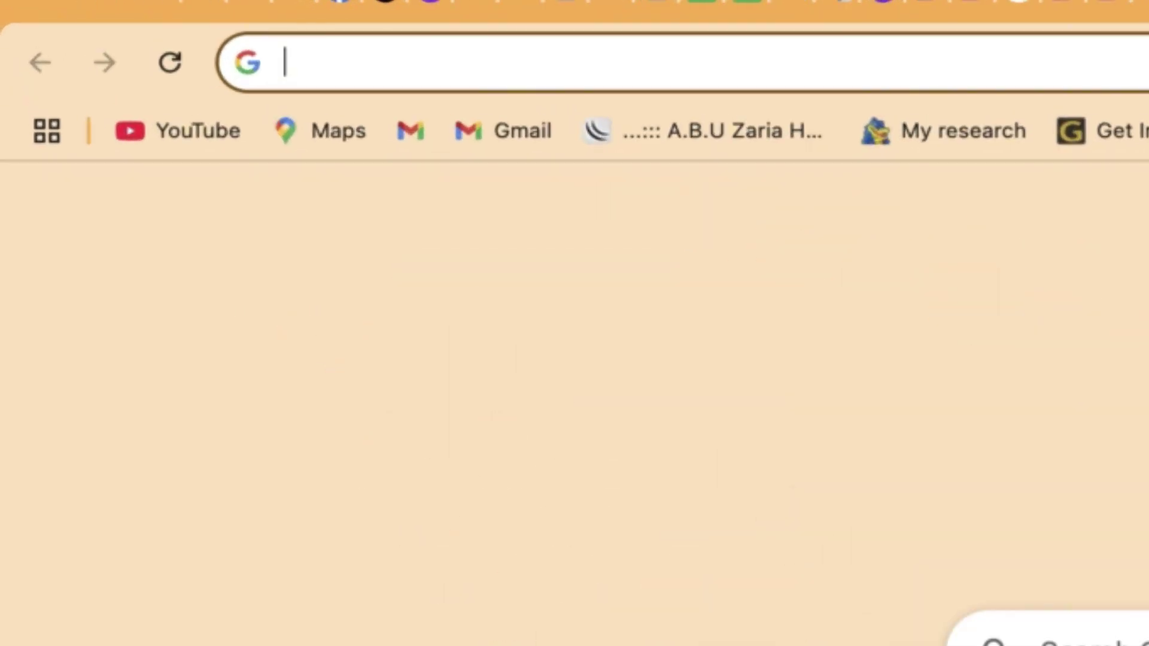
{"action": "type", "text": "gl"}
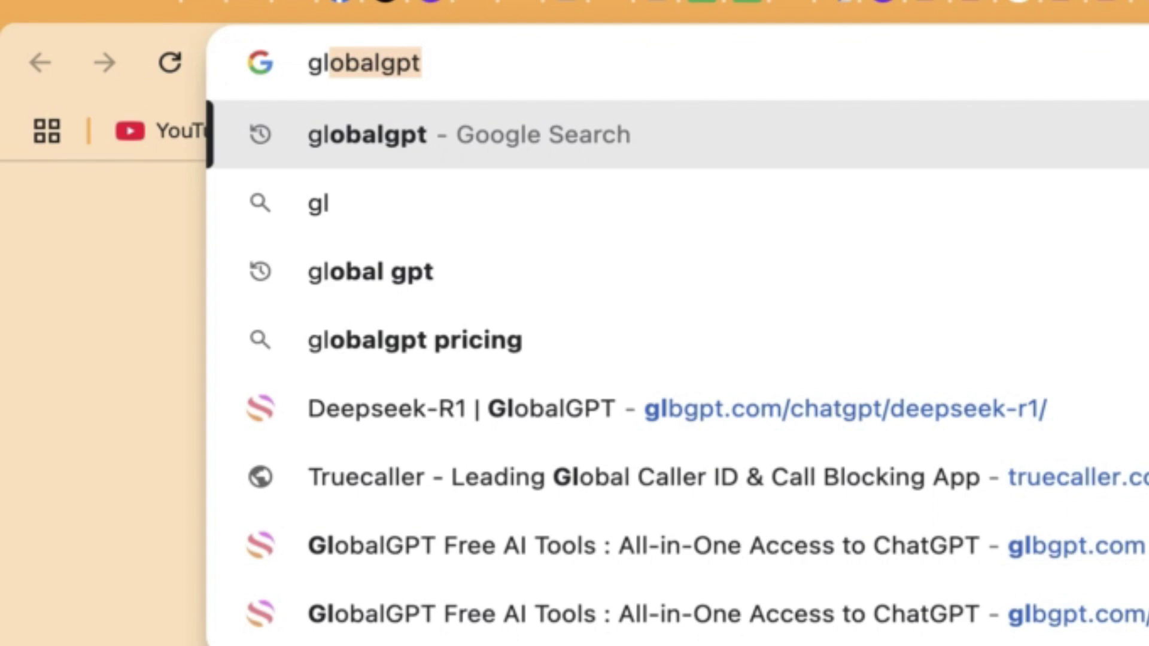
- Go to google.com and search for 'globalgpt' so its results are listed
{"action": "key", "text": "BackSpace"}
{"action": "type", "text": "oogle.com"}
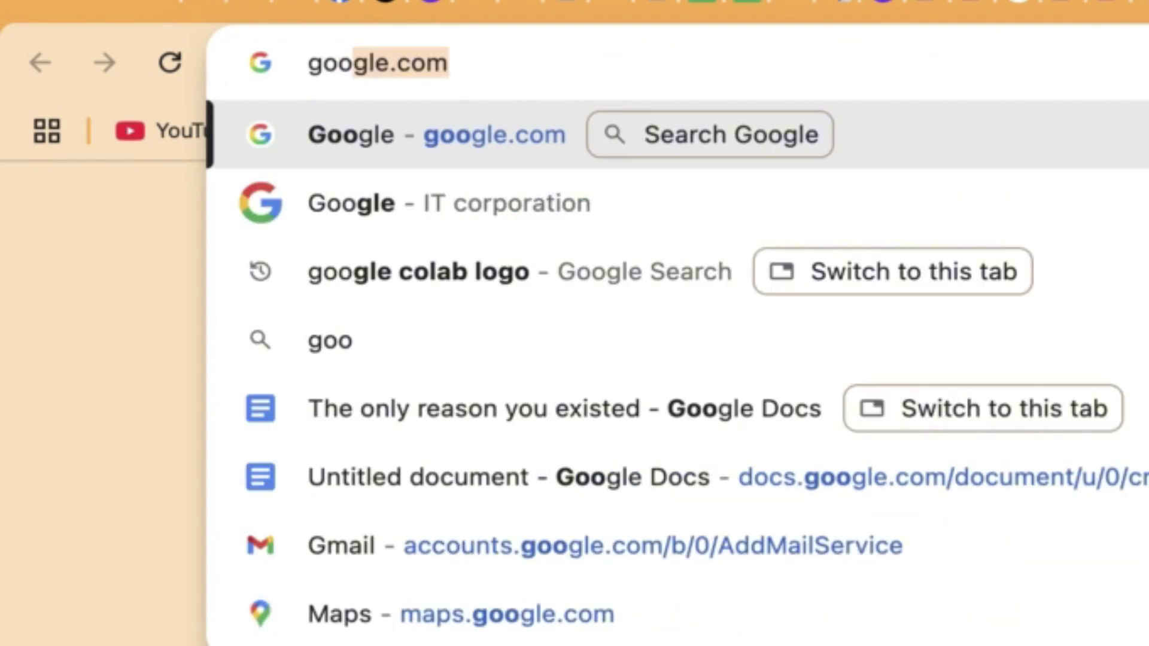
{"action": "key", "text": "Return"}
{"action": "type", "text": "g"}
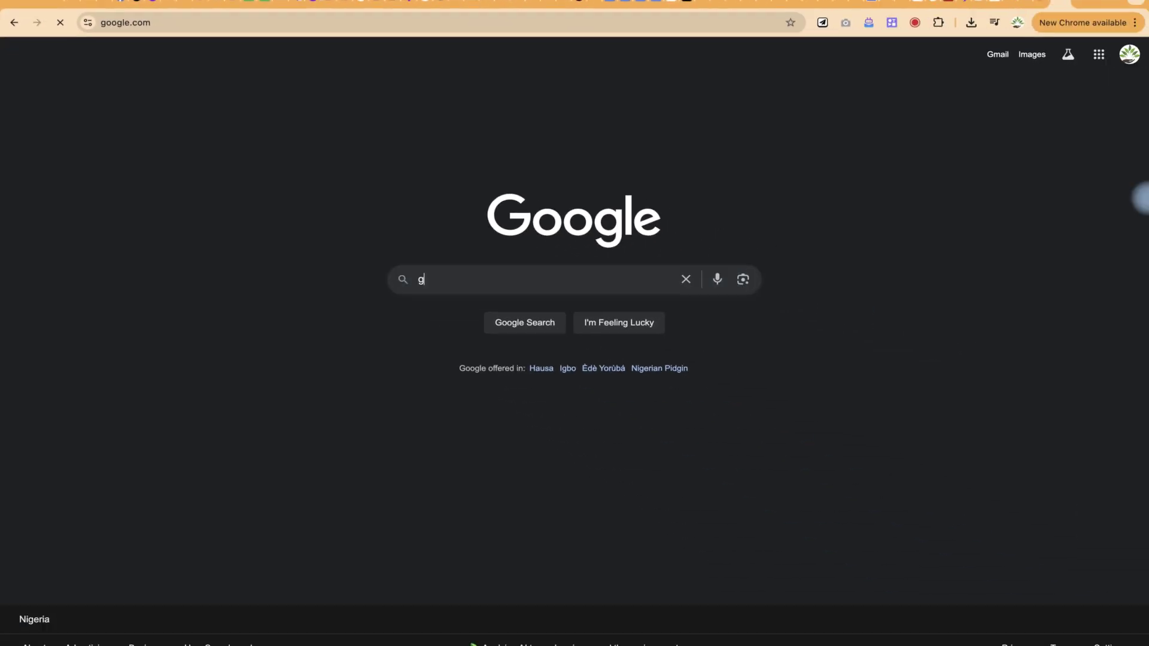
{"action": "type", "text": "ol"}
{"action": "key", "text": "BackSpace"}
{"action": "key", "text": "BackSpace"}
{"action": "type", "text": "lobal"}
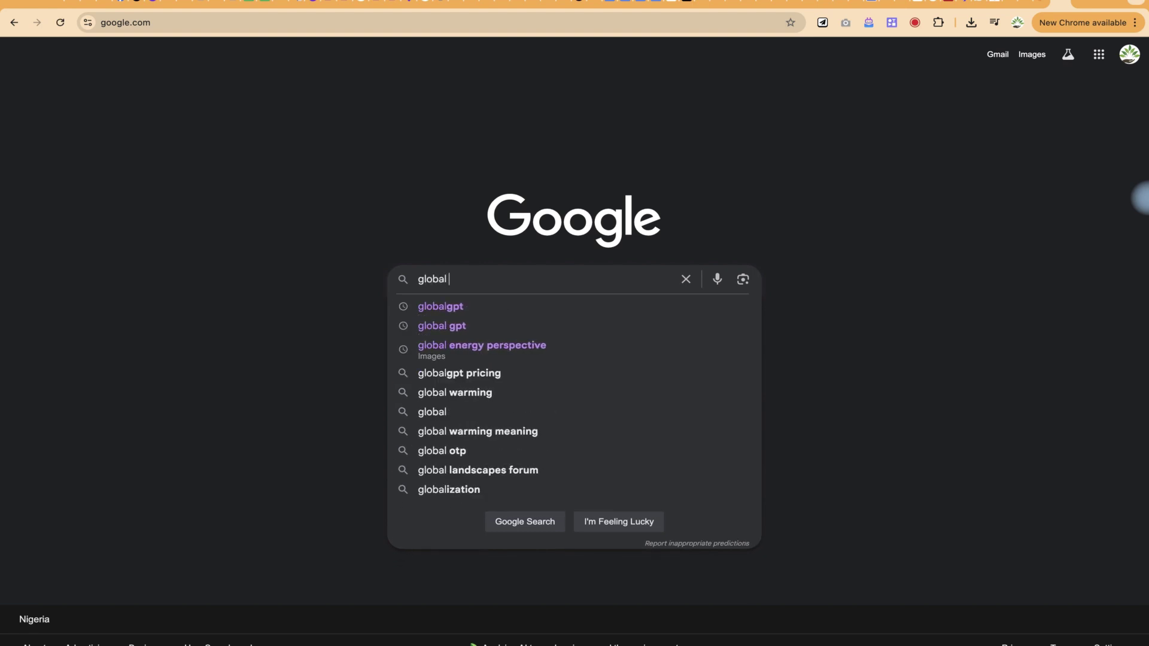
{"action": "key", "text": "BackSpace"}
{"action": "type", "text": "g"}
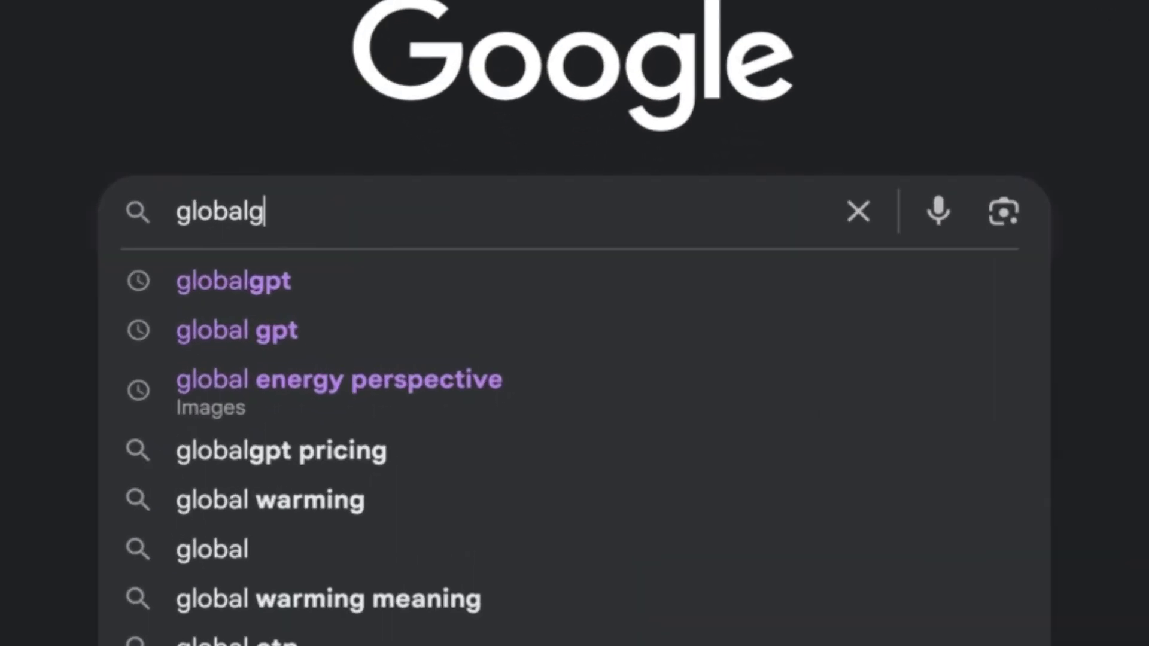
{"action": "type", "text": "pt"}
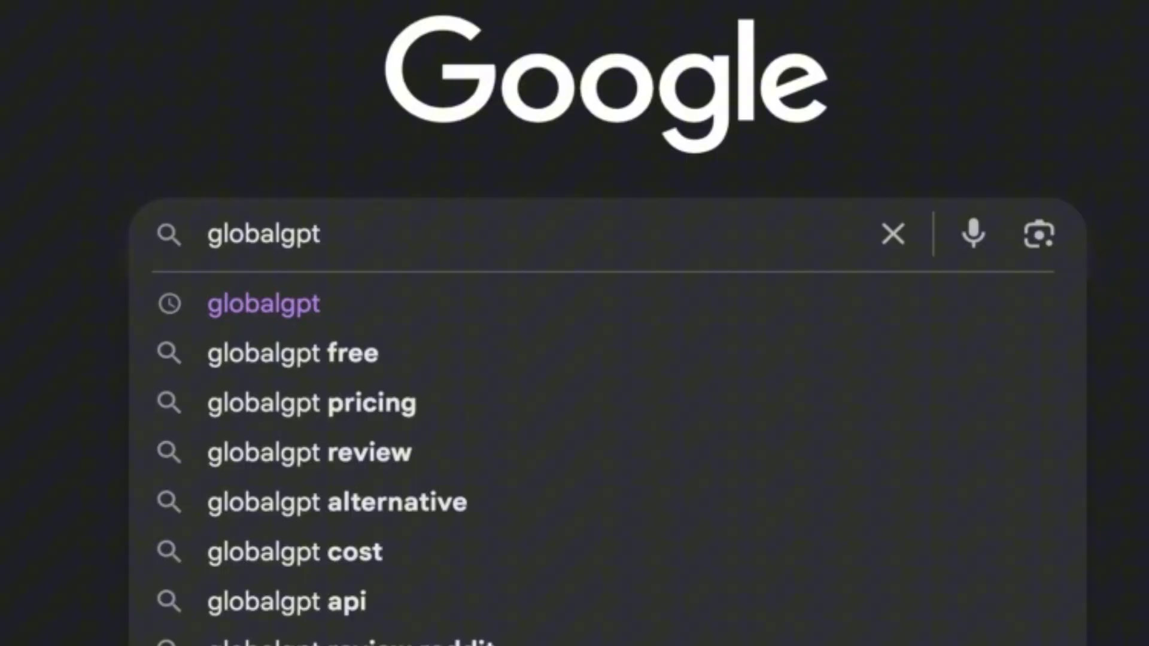
{"action": "key", "text": "Return"}
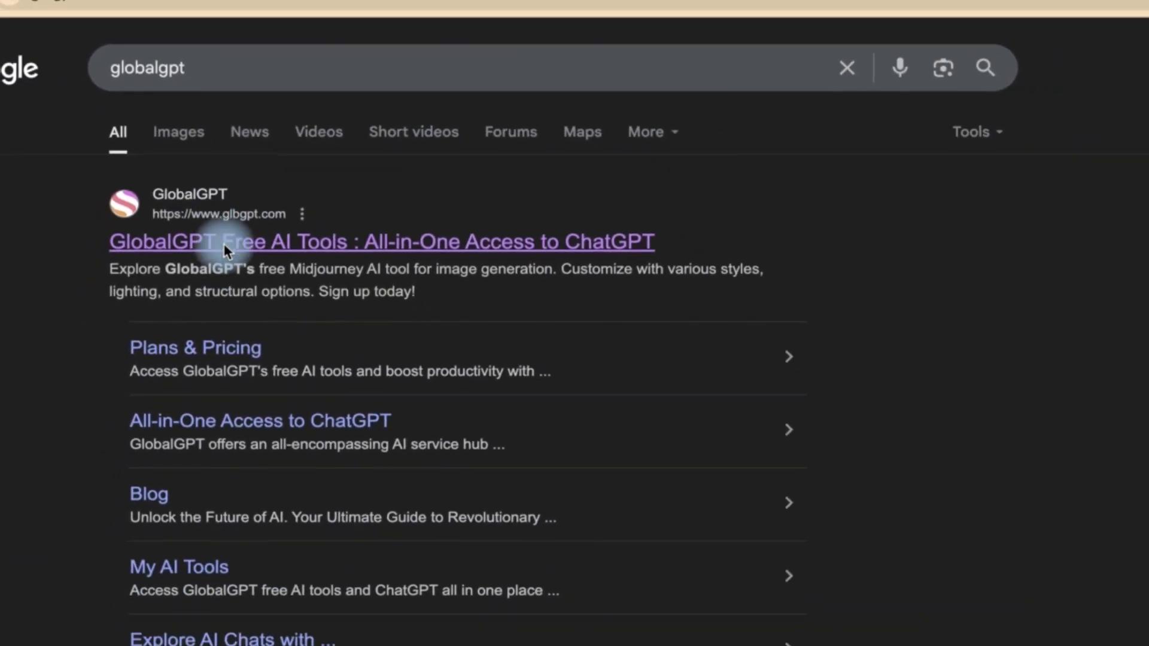
- Open the GlobalGPT website from the top 'GlobalGPT Free AI Tools' result
{"action": "left_click", "coordinate": [237, 235]}
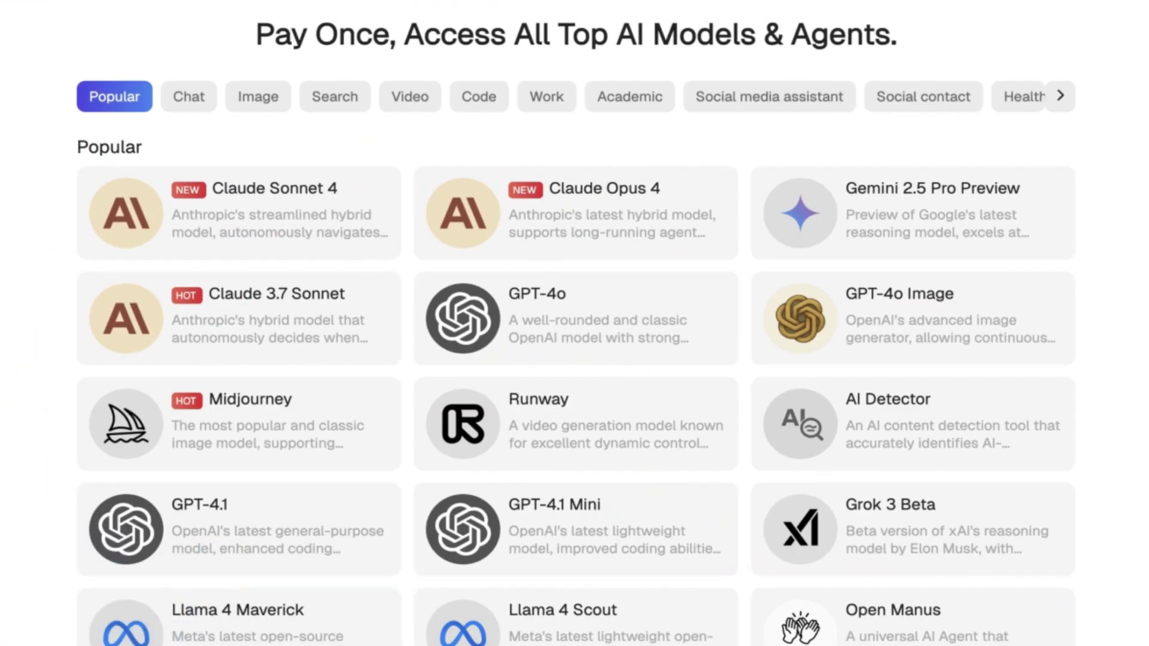
{"action": "scroll", "coordinate": [192, 567], "scroll_direction": "down", "scroll_amount": 3}
{"action": "scroll", "coordinate": [574, 449], "scroll_direction": "down", "scroll_amount": 3}
{"action": "scroll", "coordinate": [575, 450], "scroll_direction": "down", "scroll_amount": 1}
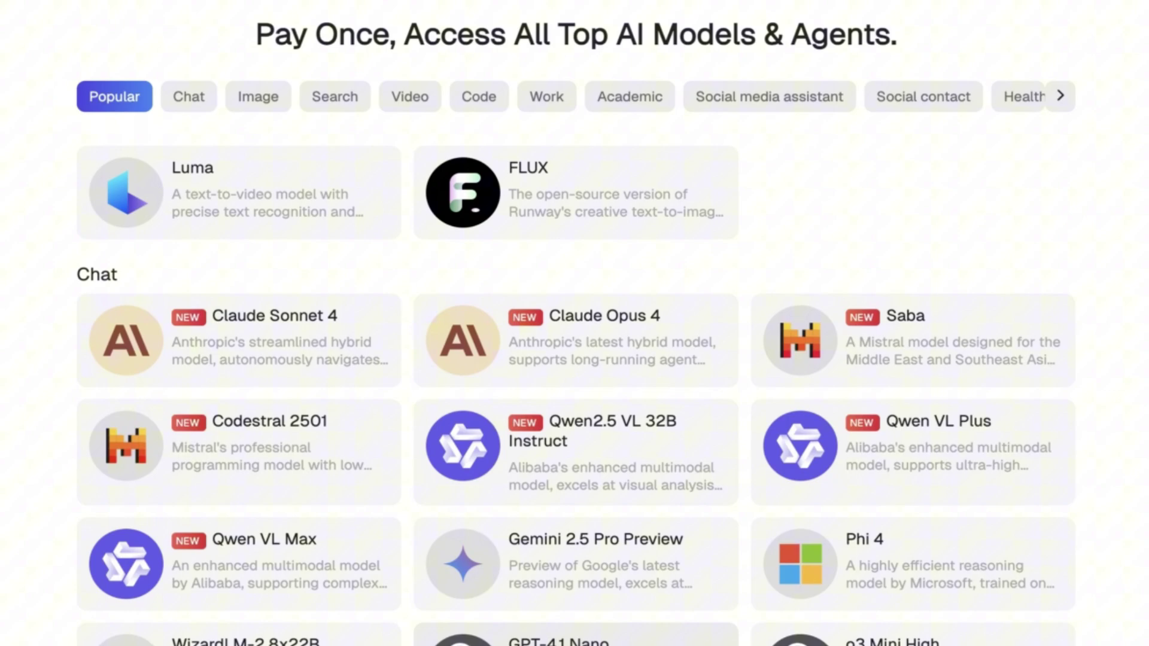
{"action": "scroll", "coordinate": [575, 449], "scroll_direction": "down", "scroll_amount": 2}
{"action": "scroll", "coordinate": [575, 449], "scroll_direction": "down", "scroll_amount": 3}
{"action": "scroll", "coordinate": [574, 449], "scroll_direction": "down", "scroll_amount": 2}
{"action": "scroll", "coordinate": [575, 449], "scroll_direction": "down", "scroll_amount": 3}
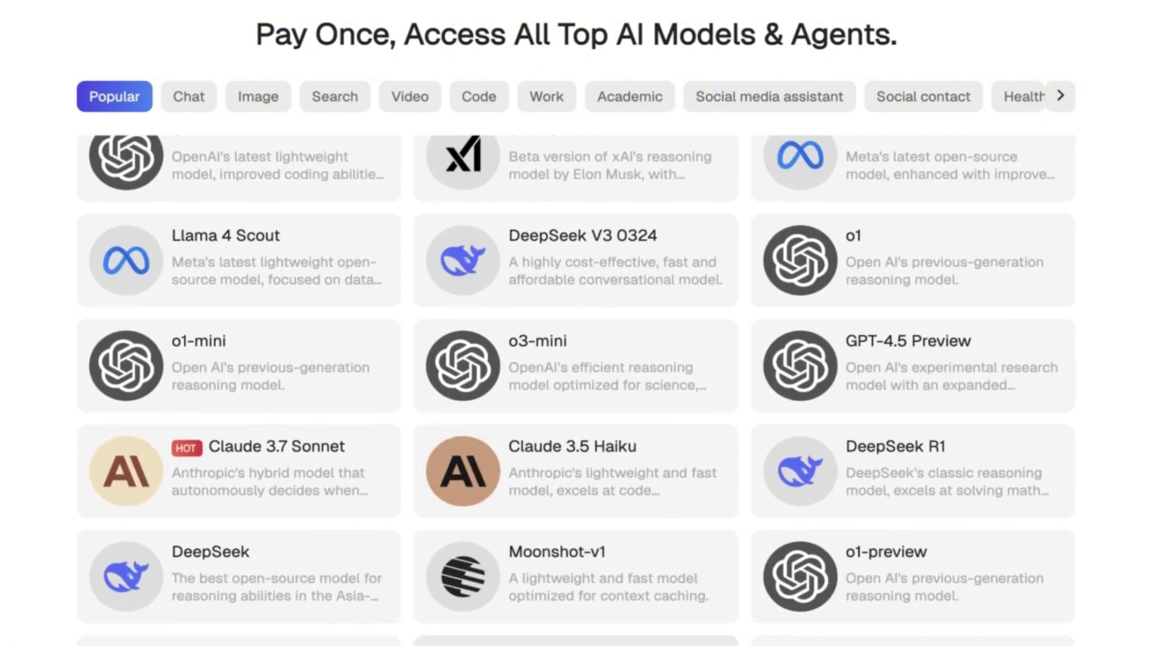
{"action": "scroll", "coordinate": [576, 450], "scroll_direction": "down", "scroll_amount": 2}
{"action": "scroll", "coordinate": [575, 449], "scroll_direction": "down", "scroll_amount": 2}
{"action": "scroll", "coordinate": [575, 359], "scroll_direction": "down", "scroll_amount": 3}
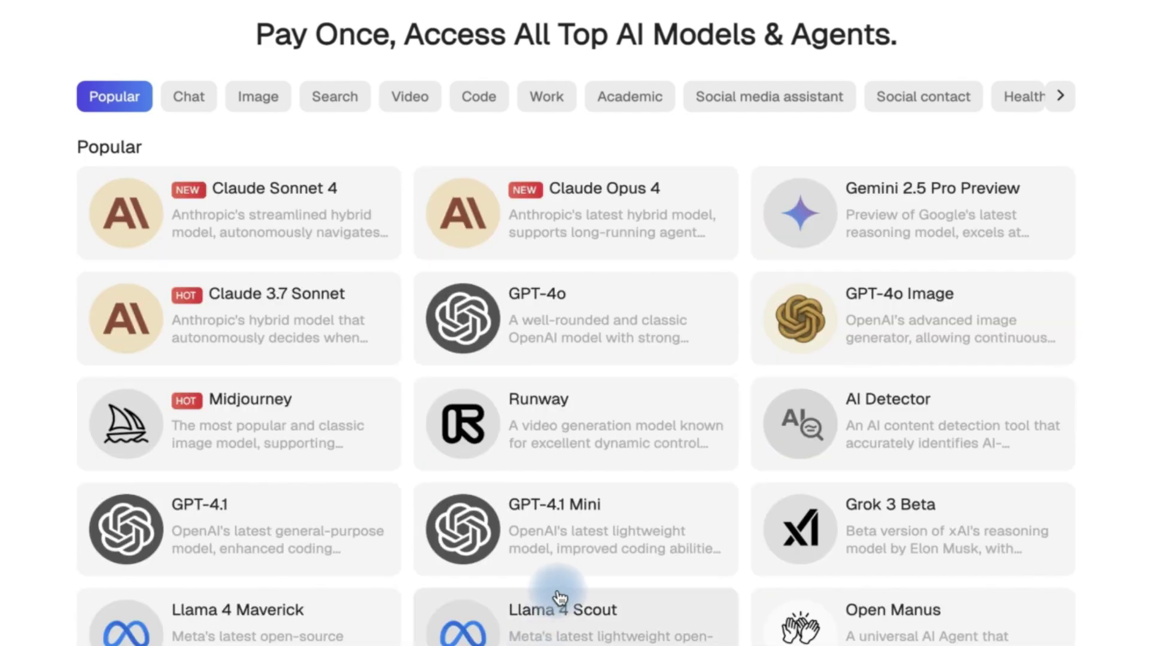
{"action": "scroll", "coordinate": [558, 598], "scroll_direction": "down", "scroll_amount": 3}
{"action": "scroll", "coordinate": [558, 598], "scroll_direction": "down", "scroll_amount": 3}
{"action": "scroll", "coordinate": [558, 598], "scroll_direction": "down", "scroll_amount": 2}
{"action": "scroll", "coordinate": [559, 598], "scroll_direction": "up", "scroll_amount": 1}
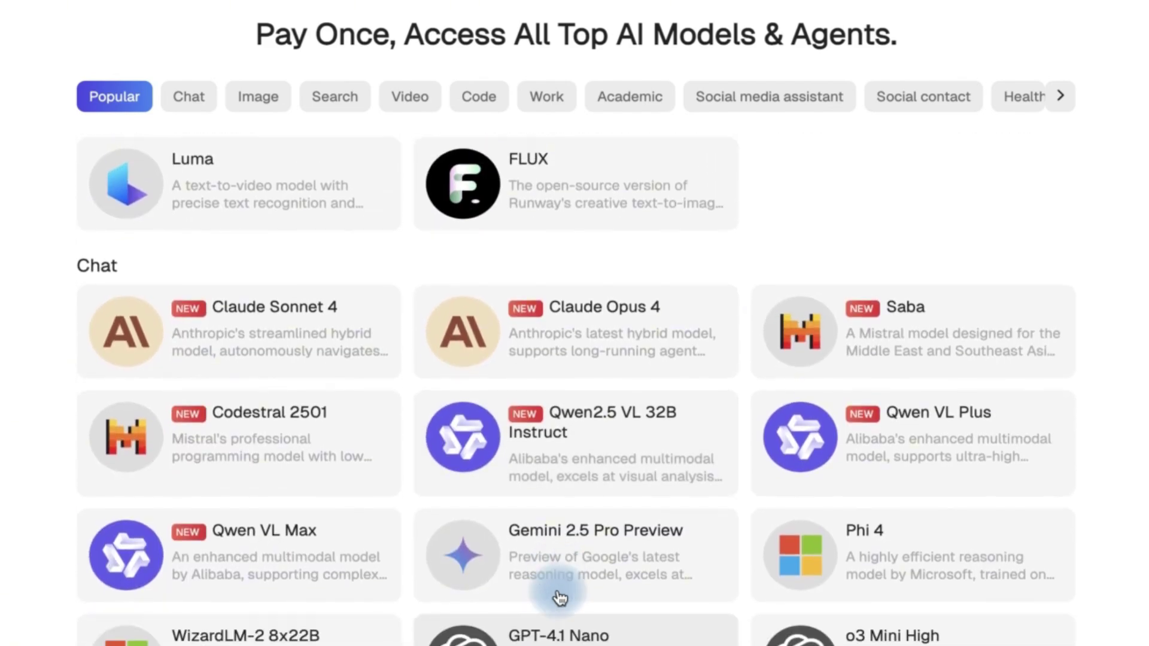
{"action": "scroll", "coordinate": [559, 598], "scroll_direction": "up", "scroll_amount": 3}
{"action": "scroll", "coordinate": [559, 599], "scroll_direction": "up", "scroll_amount": 2}
{"action": "scroll", "coordinate": [558, 598], "scroll_direction": "up", "scroll_amount": 2}
{"action": "scroll", "coordinate": [559, 599], "scroll_direction": "down", "scroll_amount": 1}
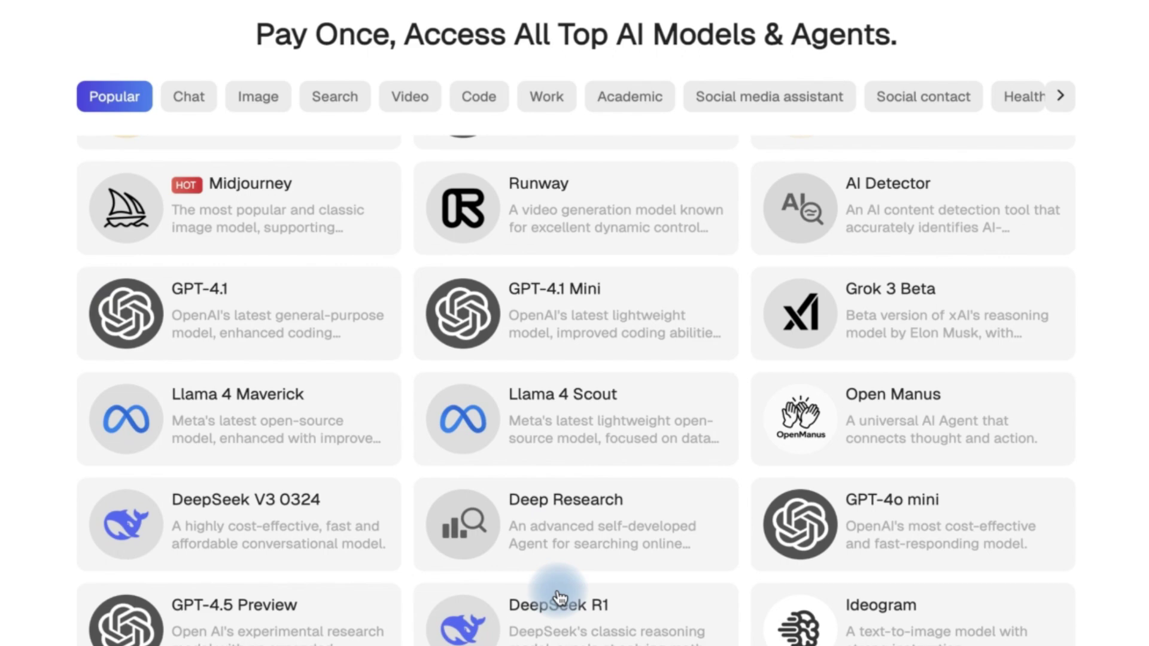
{"action": "scroll", "coordinate": [558, 598], "scroll_direction": "up", "scroll_amount": 3}
{"action": "scroll", "coordinate": [559, 598], "scroll_direction": "down", "scroll_amount": 3}
{"action": "scroll", "coordinate": [559, 597], "scroll_direction": "up", "scroll_amount": 2}
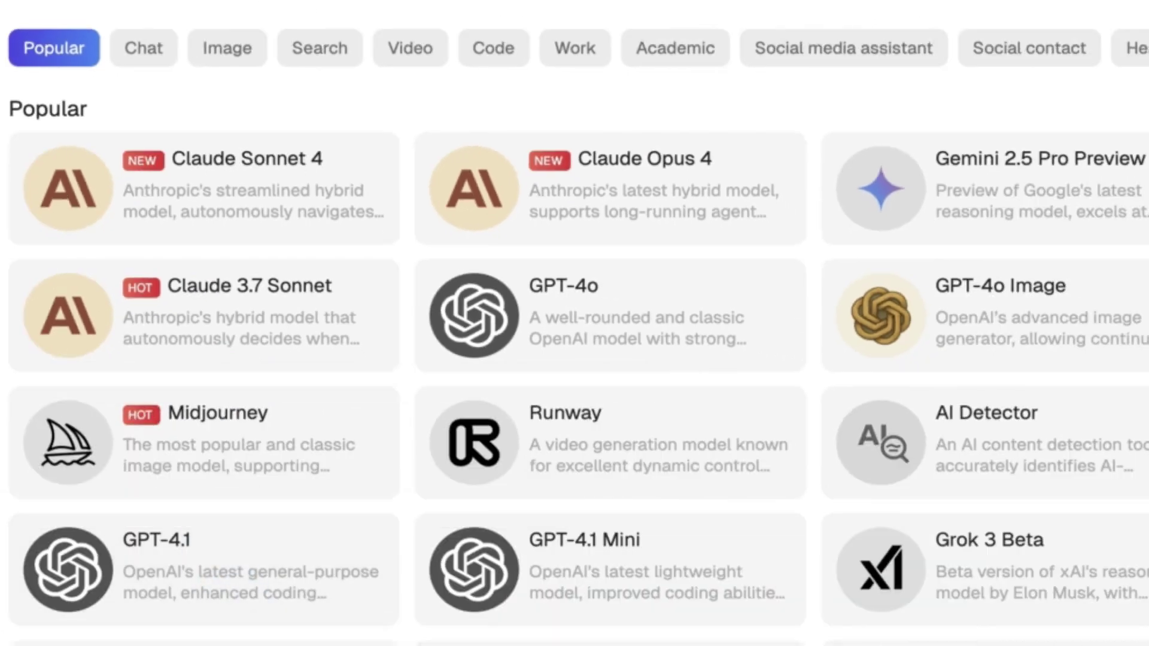
{"action": "scroll", "coordinate": [180, 476], "scroll_direction": "down", "scroll_amount": 1}
{"action": "scroll", "coordinate": [180, 476], "scroll_direction": "down", "scroll_amount": 3}
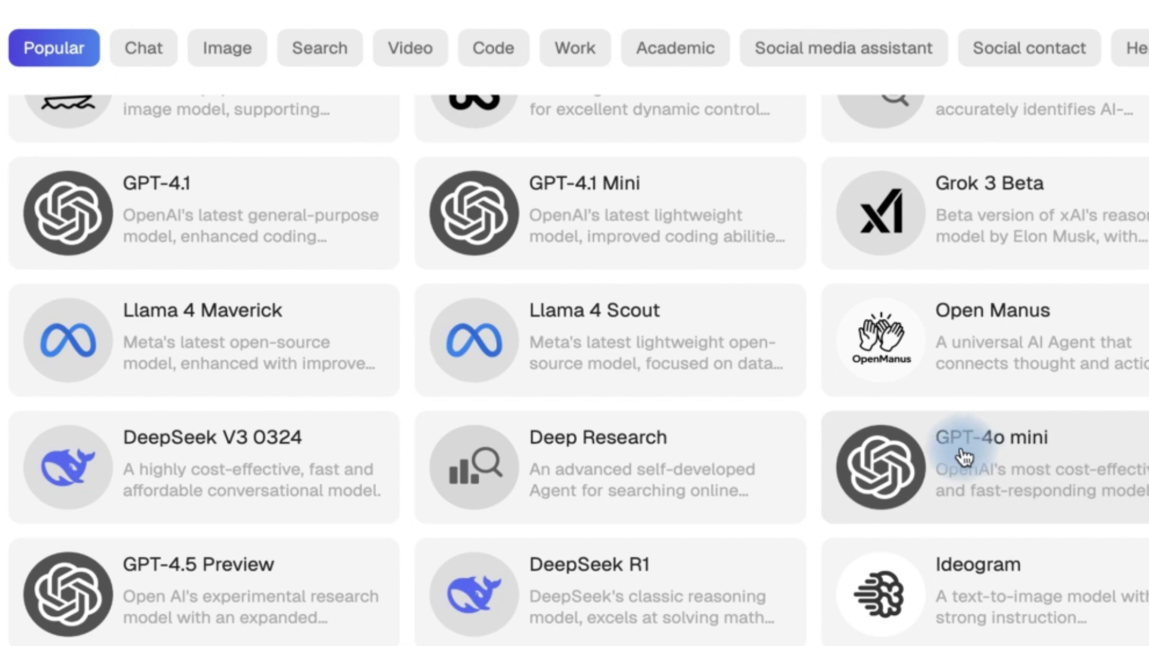
{"action": "scroll", "coordinate": [715, 502], "scroll_direction": "down", "scroll_amount": 3}
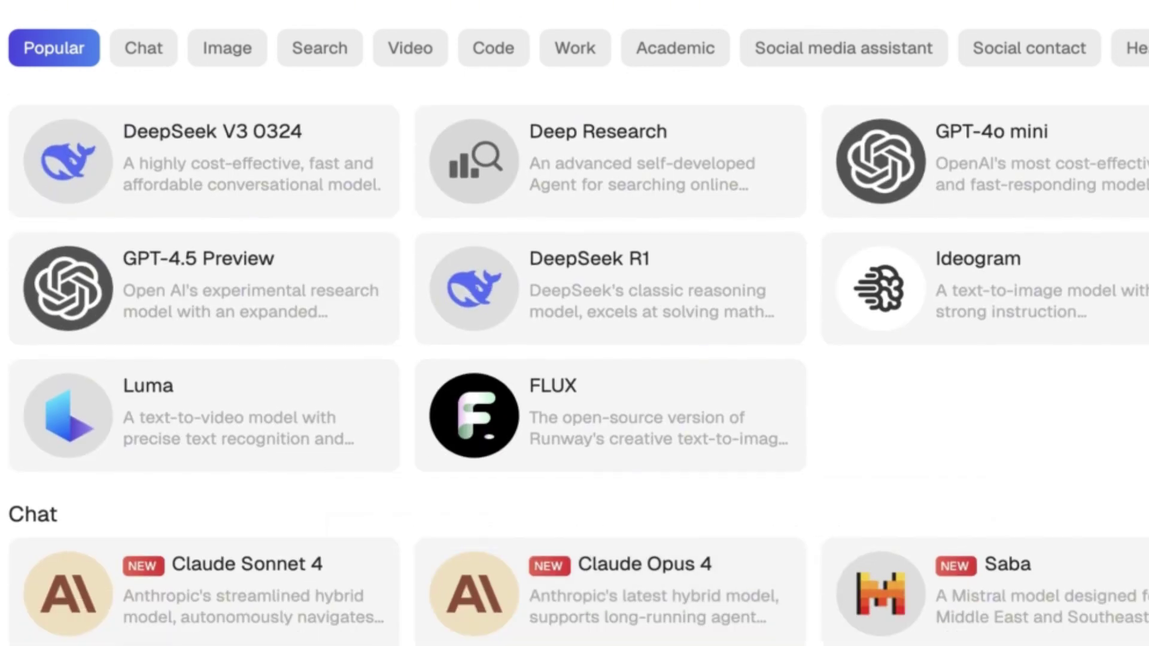
{"action": "scroll", "coordinate": [476, 605], "scroll_direction": "down", "scroll_amount": 10}
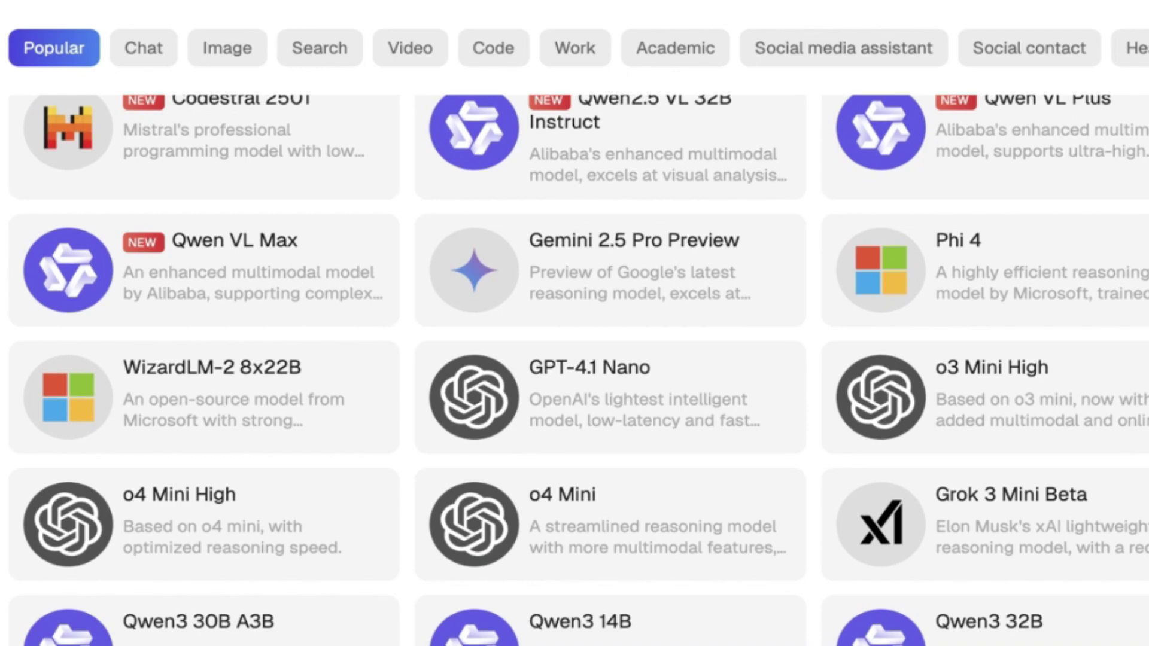
{"action": "scroll", "coordinate": [477, 605], "scroll_direction": "down", "scroll_amount": 2}
{"action": "scroll", "coordinate": [239, 553], "scroll_direction": "down", "scroll_amount": 2}
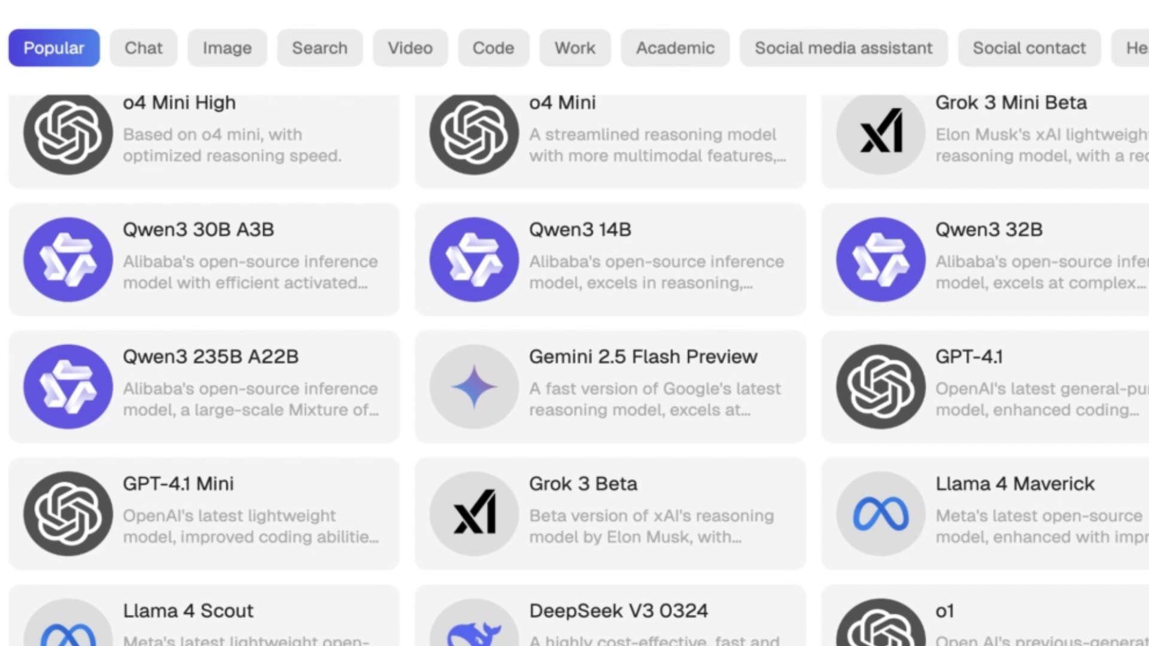
{"action": "left_click", "coordinate": [273, 640]}
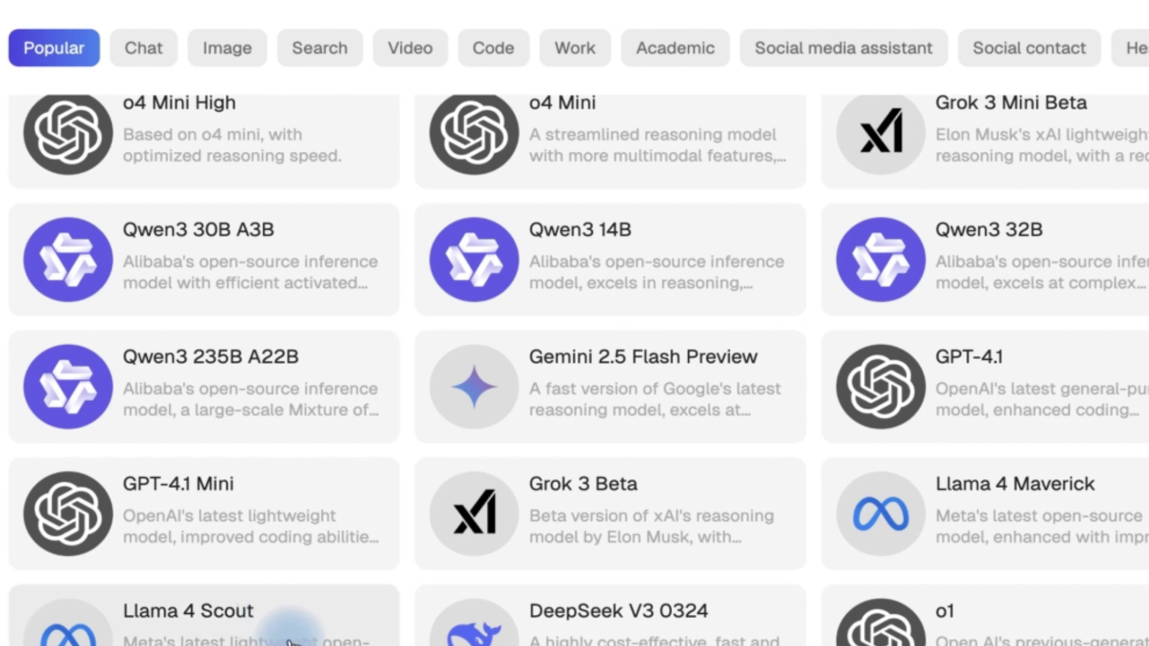
{"action": "scroll", "coordinate": [587, 309], "scroll_direction": "down", "scroll_amount": 1}
{"action": "scroll", "coordinate": [587, 309], "scroll_direction": "down", "scroll_amount": 2}
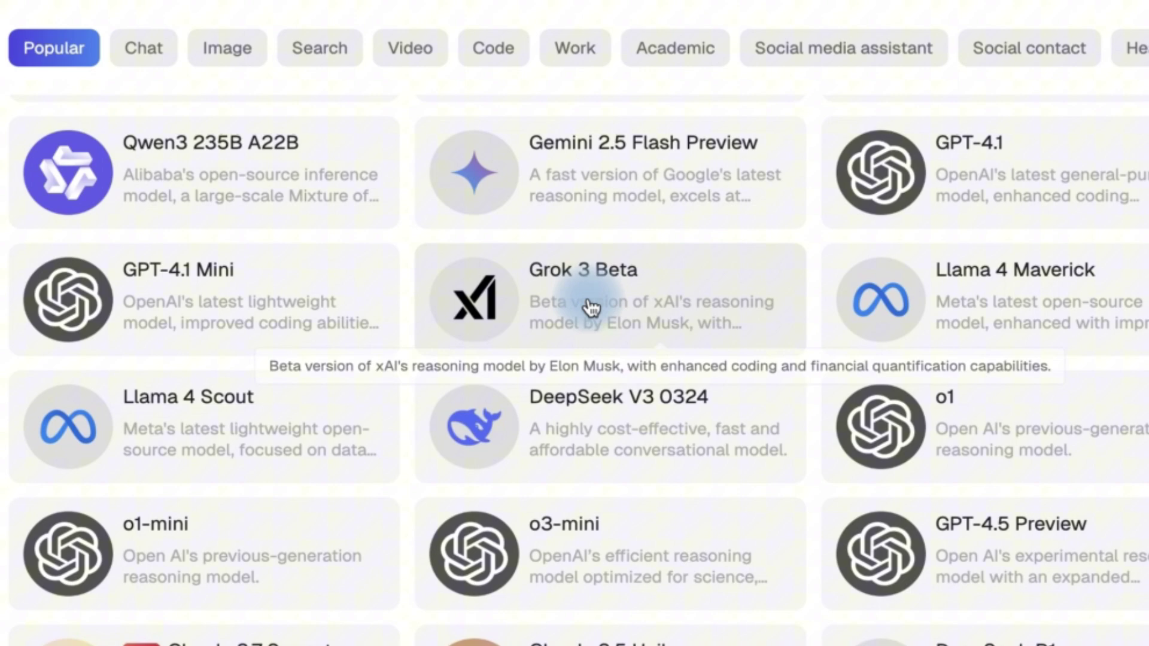
{"action": "scroll", "coordinate": [587, 302], "scroll_direction": "down", "scroll_amount": 1}
{"action": "scroll", "coordinate": [592, 306], "scroll_direction": "up", "scroll_amount": 1}
{"action": "scroll", "coordinate": [592, 307], "scroll_direction": "down", "scroll_amount": 5}
{"action": "scroll", "coordinate": [595, 303], "scroll_direction": "down", "scroll_amount": 2}
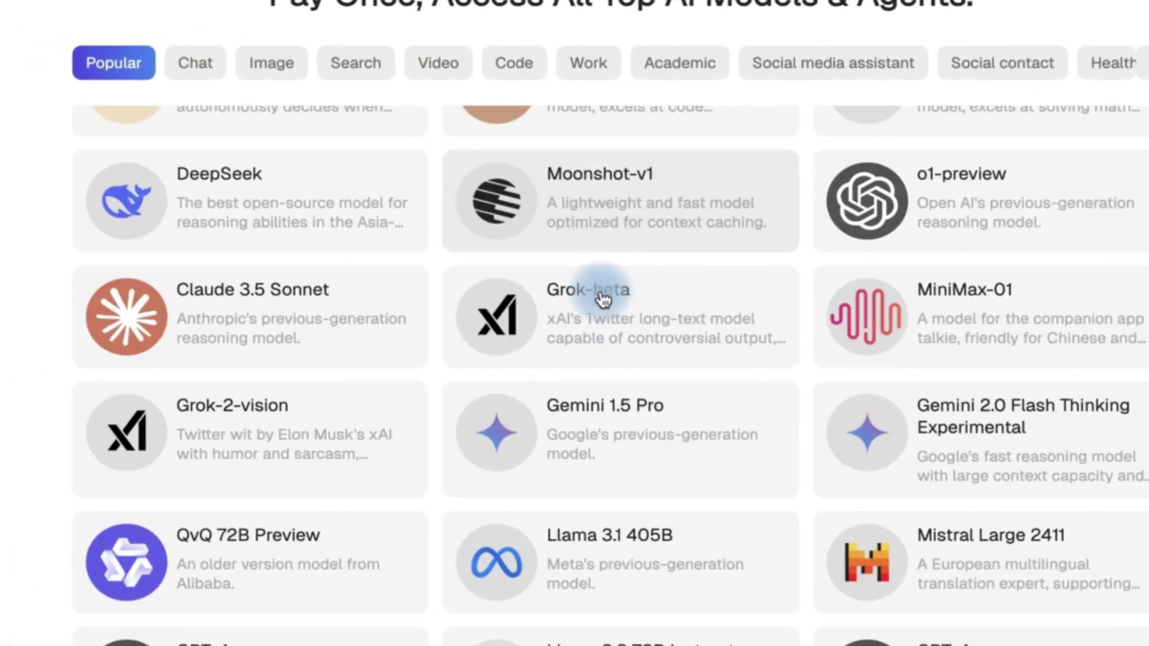
{"action": "scroll", "coordinate": [598, 295], "scroll_direction": "down", "scroll_amount": 1}
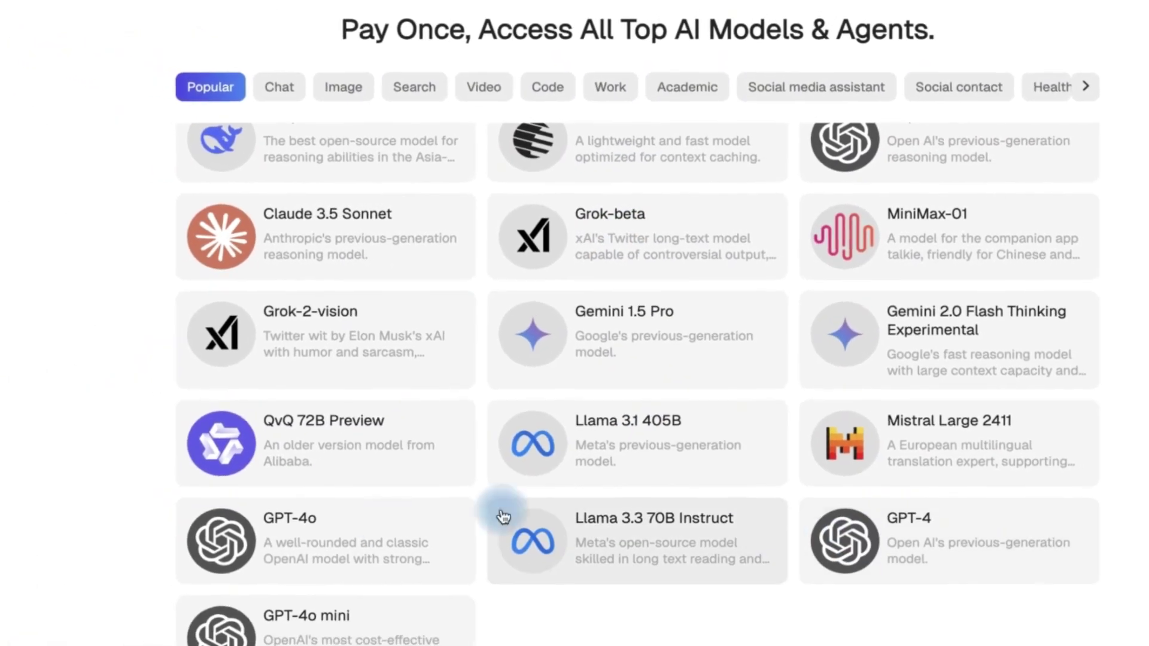
{"action": "scroll", "coordinate": [439, 558], "scroll_direction": "up", "scroll_amount": 5}
{"action": "scroll", "coordinate": [458, 398], "scroll_direction": "up", "scroll_amount": 5}
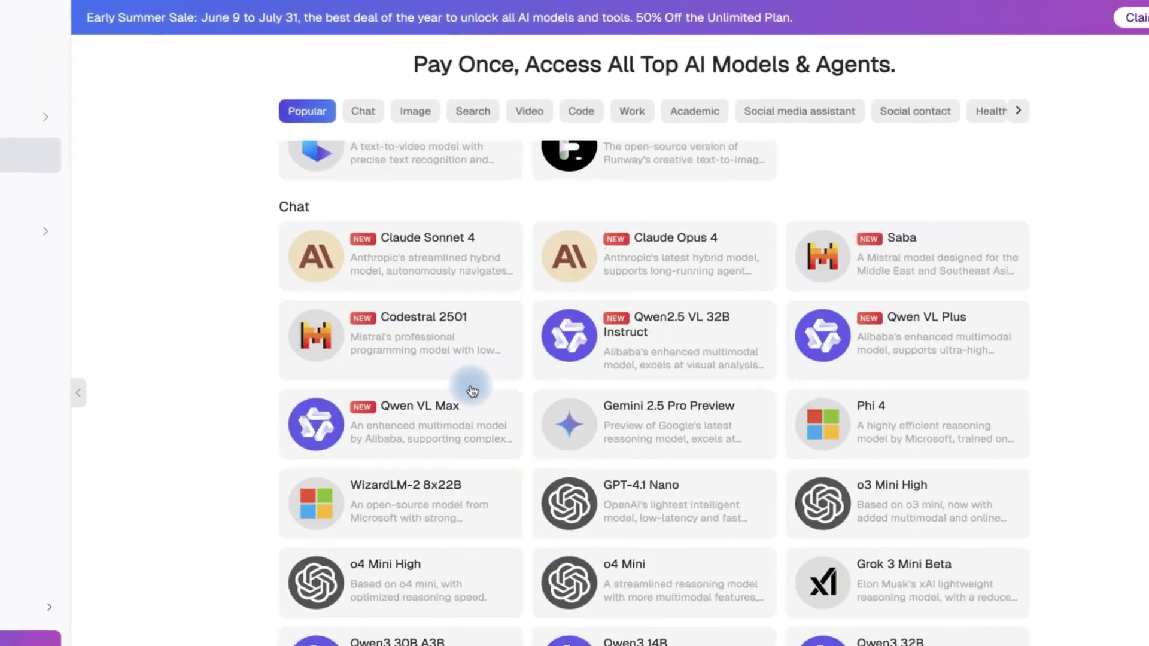
{"action": "scroll", "coordinate": [469, 380], "scroll_direction": "up", "scroll_amount": 5}
{"action": "scroll", "coordinate": [485, 373], "scroll_direction": "up", "scroll_amount": 3}
{"action": "scroll", "coordinate": [501, 371], "scroll_direction": "down", "scroll_amount": 2}
{"action": "scroll", "coordinate": [513, 357], "scroll_direction": "down", "scroll_amount": 2}
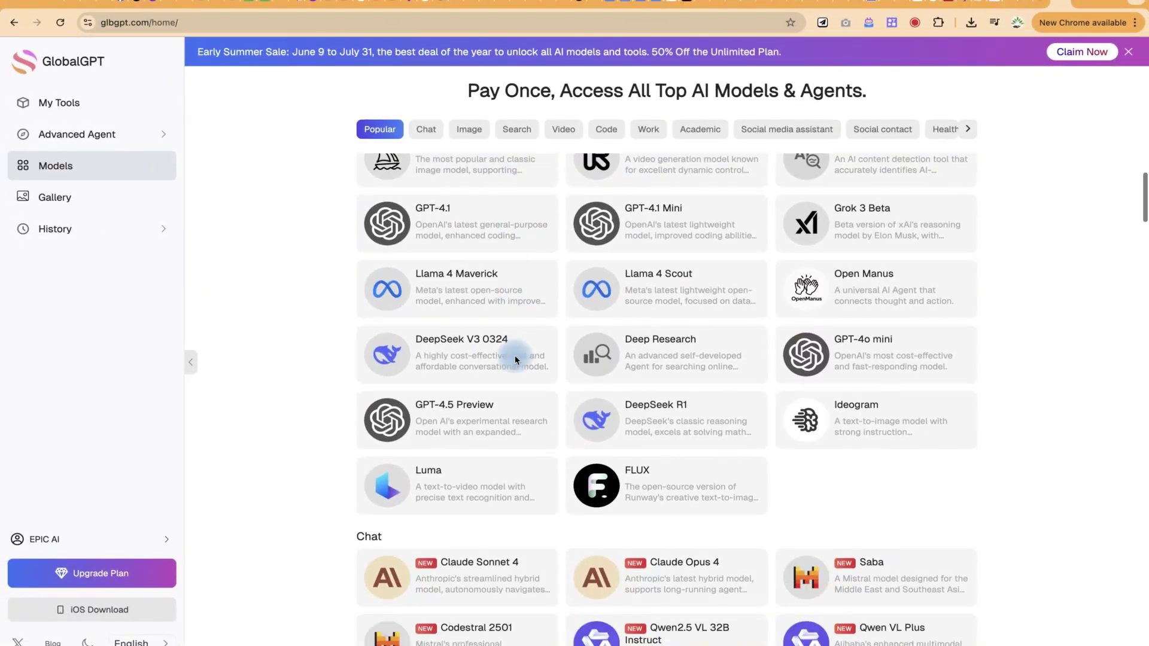
{"action": "scroll", "coordinate": [514, 355], "scroll_direction": "down", "scroll_amount": 3}
{"action": "scroll", "coordinate": [515, 355], "scroll_direction": "down", "scroll_amount": 3}
{"action": "scroll", "coordinate": [516, 360], "scroll_direction": "down", "scroll_amount": 5}
{"action": "scroll", "coordinate": [515, 360], "scroll_direction": "down", "scroll_amount": 5}
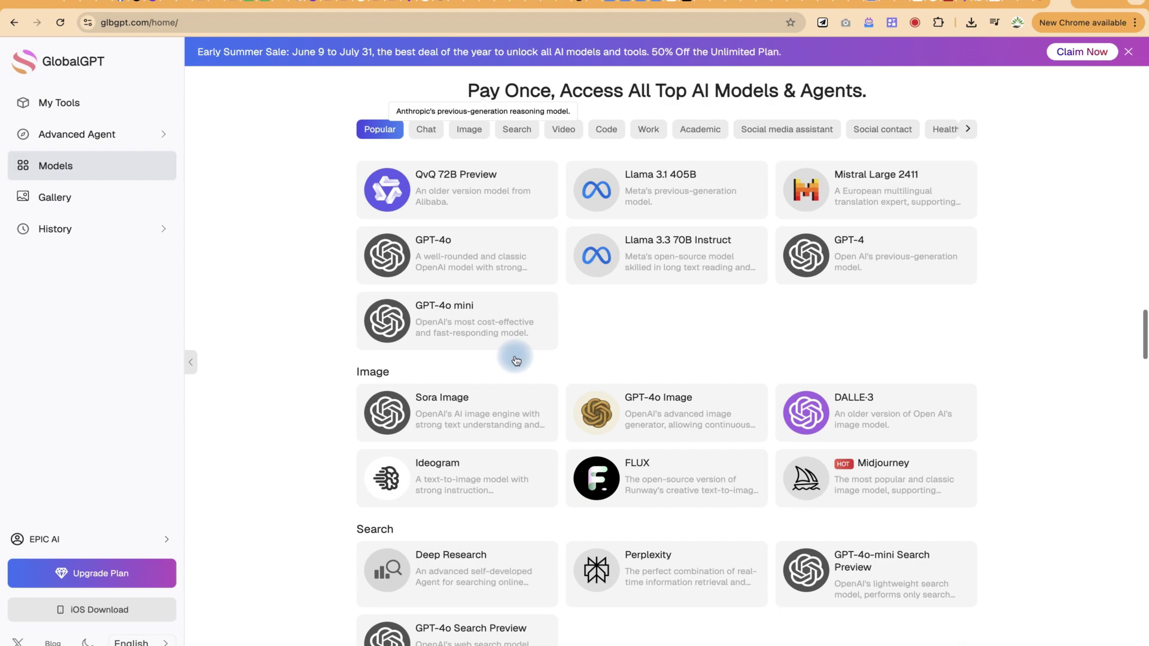
{"action": "scroll", "coordinate": [515, 360], "scroll_direction": "down", "scroll_amount": 5}
{"action": "scroll", "coordinate": [516, 359], "scroll_direction": "down", "scroll_amount": 3}
{"action": "scroll", "coordinate": [516, 360], "scroll_direction": "down", "scroll_amount": 2}
{"action": "scroll", "coordinate": [516, 360], "scroll_direction": "down", "scroll_amount": 3}
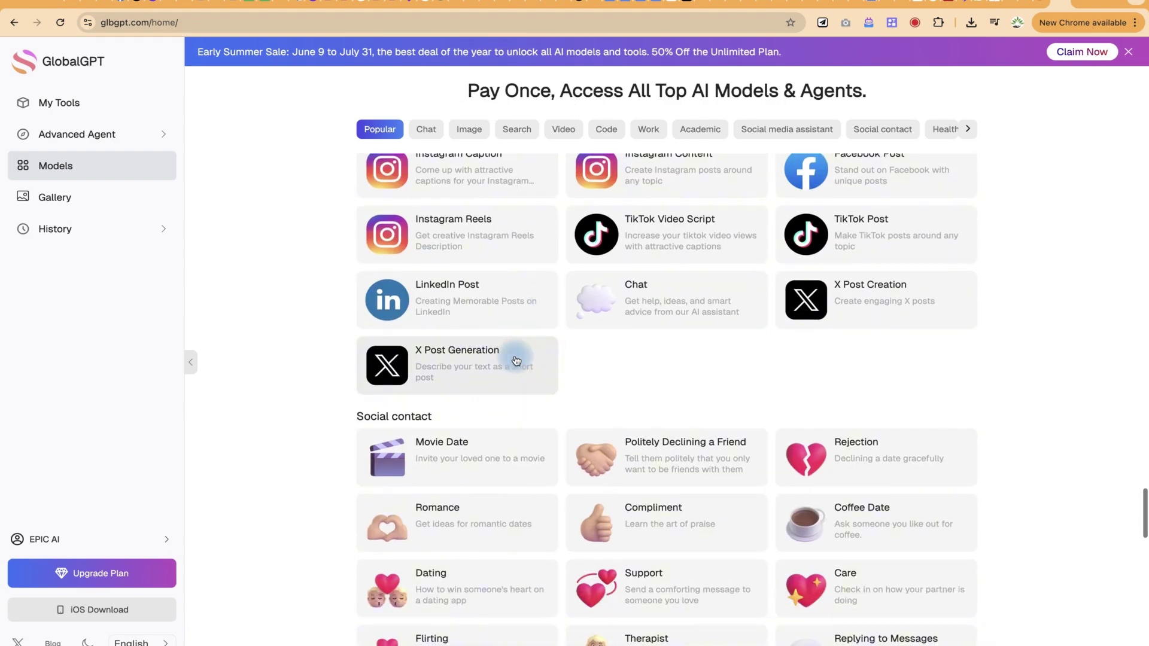
{"action": "scroll", "coordinate": [515, 359], "scroll_direction": "up", "scroll_amount": 5}
{"action": "scroll", "coordinate": [515, 360], "scroll_direction": "up", "scroll_amount": 3}
{"action": "scroll", "coordinate": [515, 360], "scroll_direction": "up", "scroll_amount": 5}
{"action": "scroll", "coordinate": [516, 360], "scroll_direction": "up", "scroll_amount": 5}
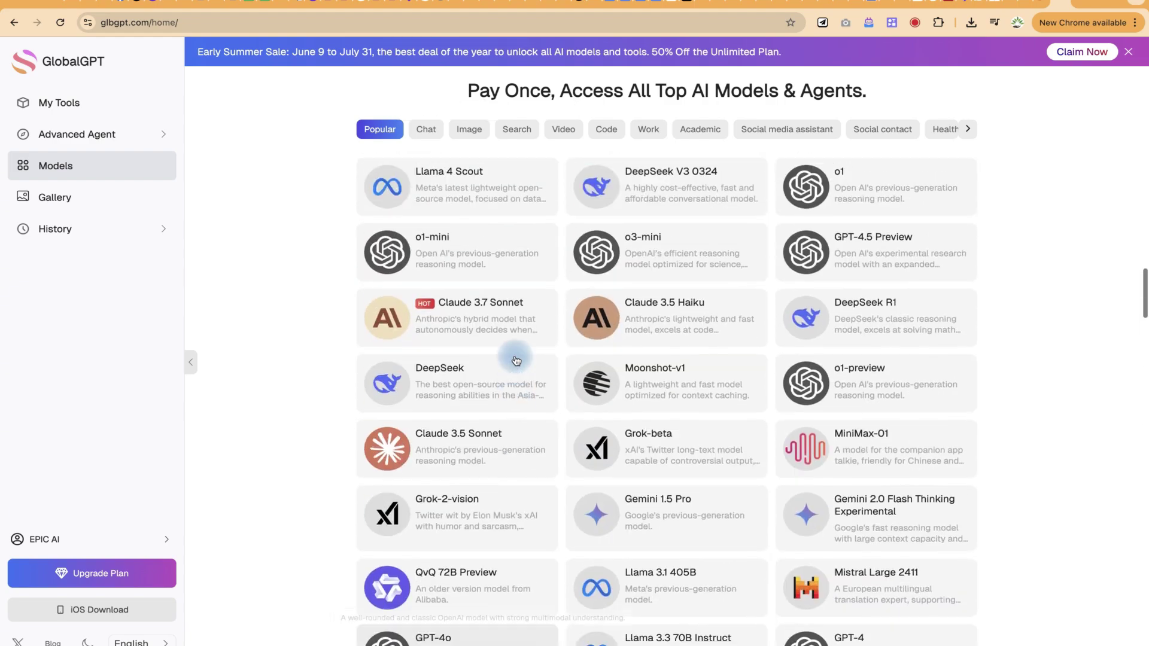
{"action": "scroll", "coordinate": [515, 360], "scroll_direction": "up", "scroll_amount": 1}
{"action": "scroll", "coordinate": [516, 360], "scroll_direction": "up", "scroll_amount": 2}
{"action": "scroll", "coordinate": [515, 361], "scroll_direction": "up", "scroll_amount": 5}
{"action": "scroll", "coordinate": [514, 333], "scroll_direction": "up", "scroll_amount": 1}
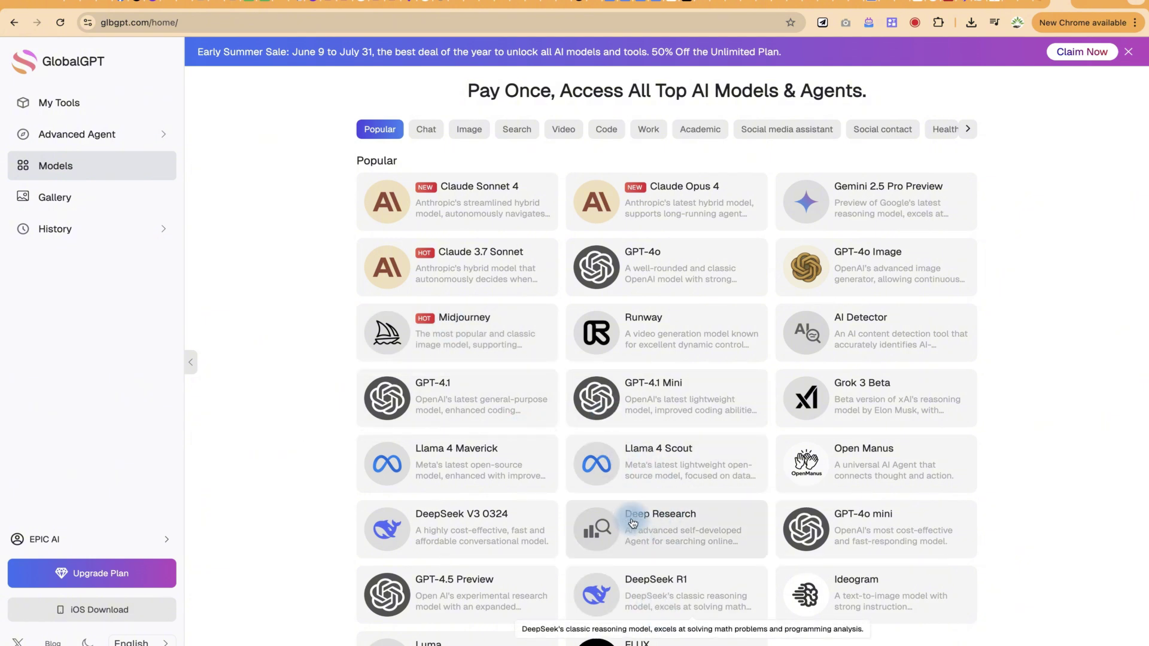
{"action": "scroll", "coordinate": [633, 507], "scroll_direction": "down", "scroll_amount": 1}
{"action": "scroll", "coordinate": [629, 508], "scroll_direction": "down", "scroll_amount": 2}
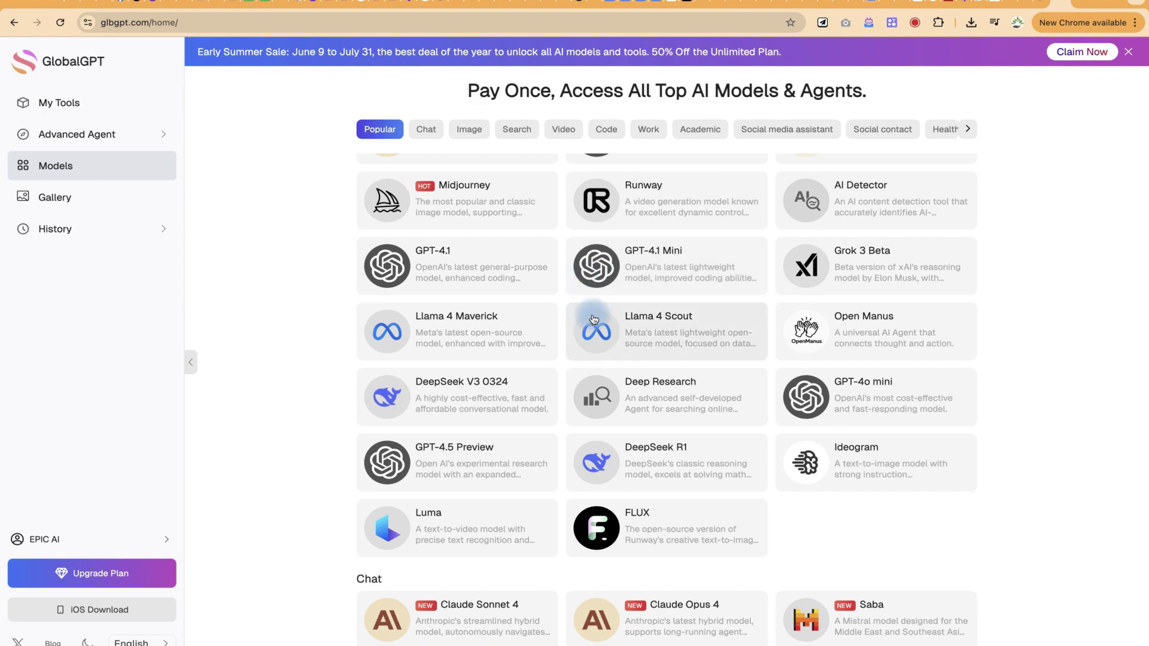
{"action": "mouse_move", "coordinate": [456, 398]}
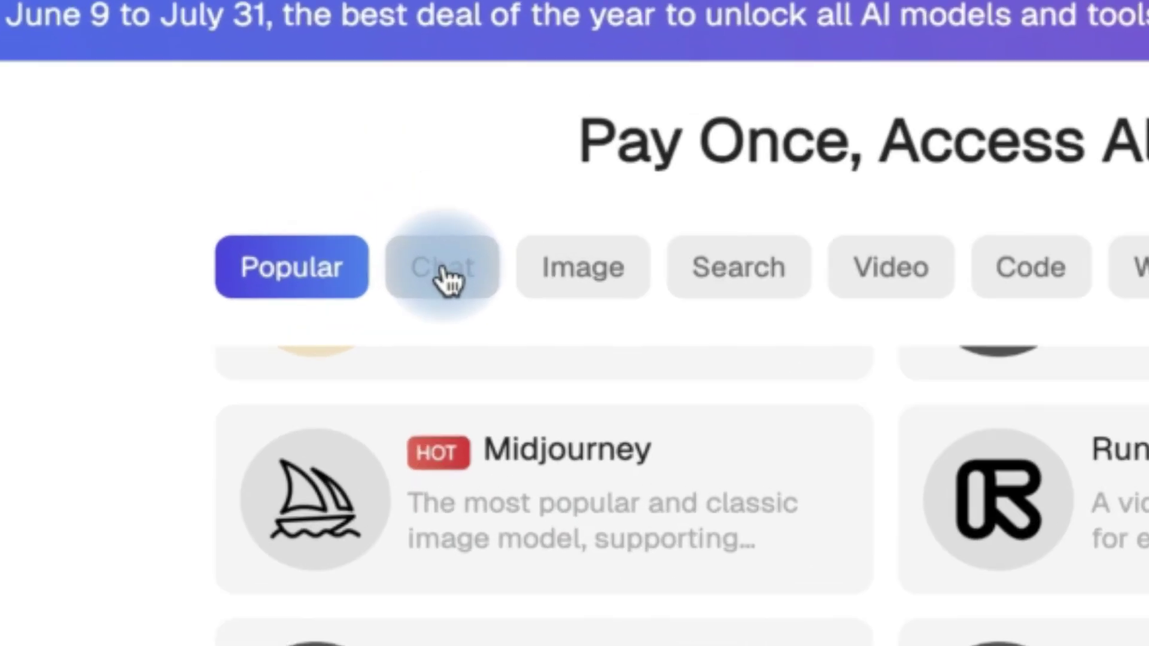
- Step through the catalogue's Chat, Image, Search and Video model sections
{"action": "left_click", "coordinate": [428, 134]}
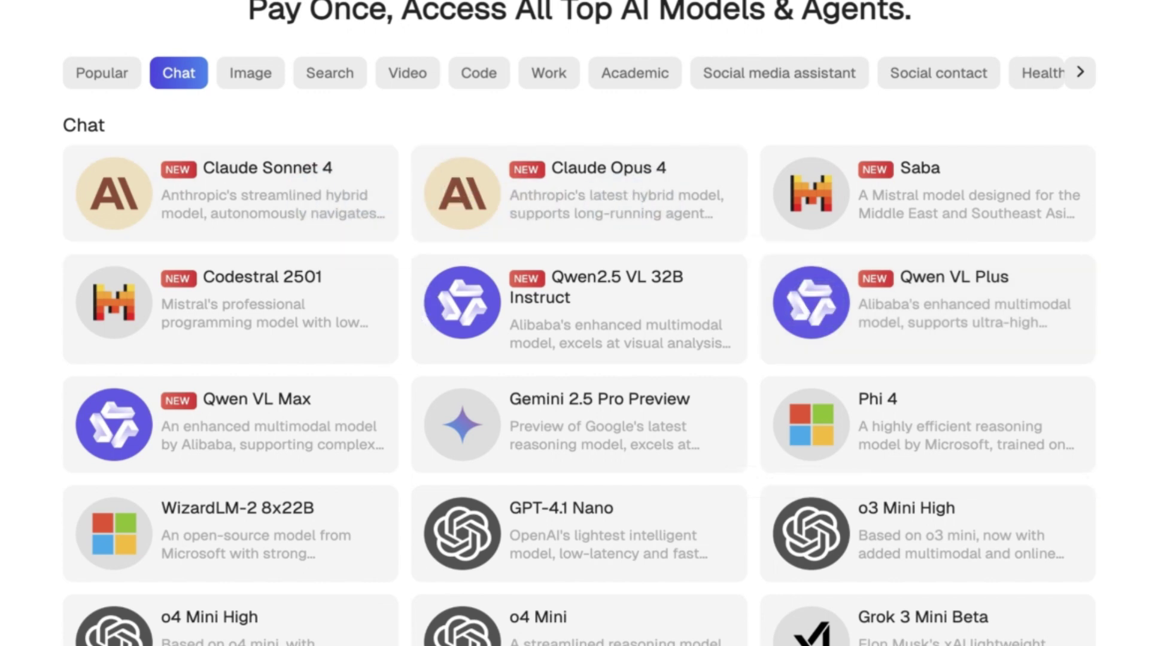
{"action": "scroll", "coordinate": [467, 539], "scroll_direction": "down", "scroll_amount": 2}
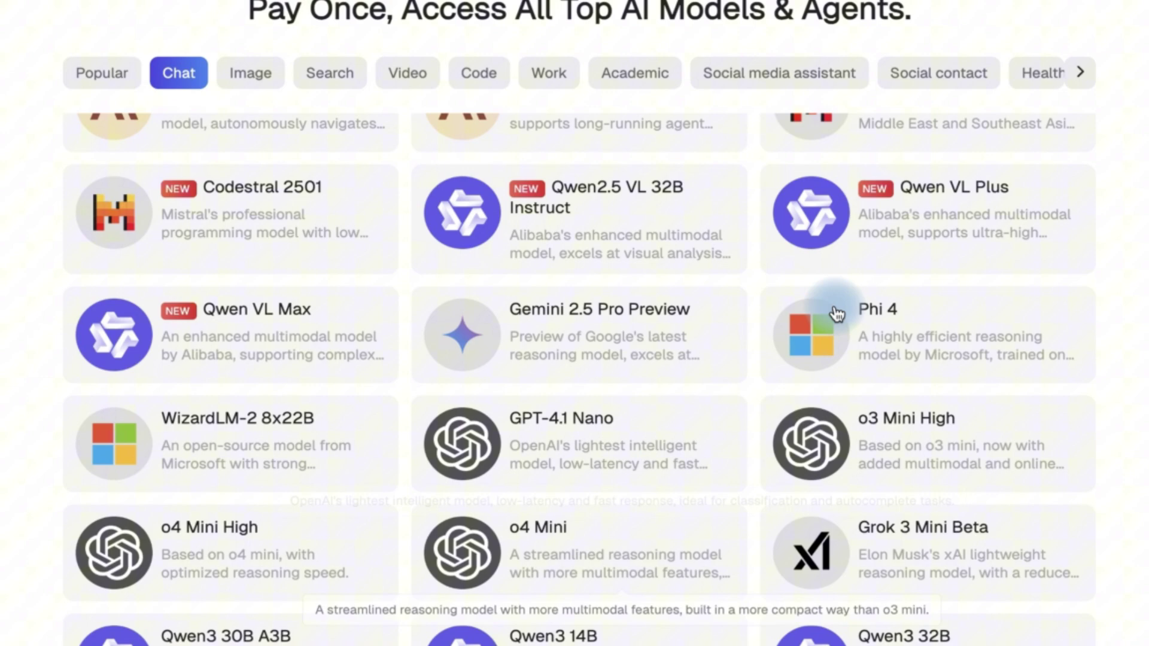
{"action": "left_click", "coordinate": [260, 77]}
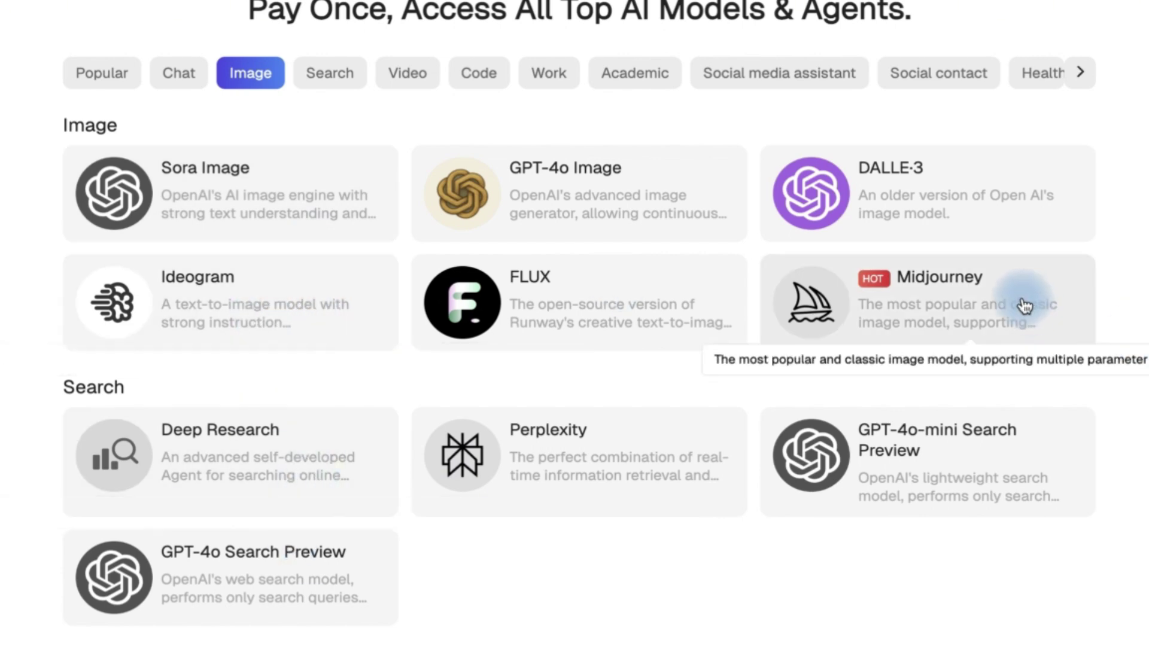
{"action": "left_click", "coordinate": [328, 77]}
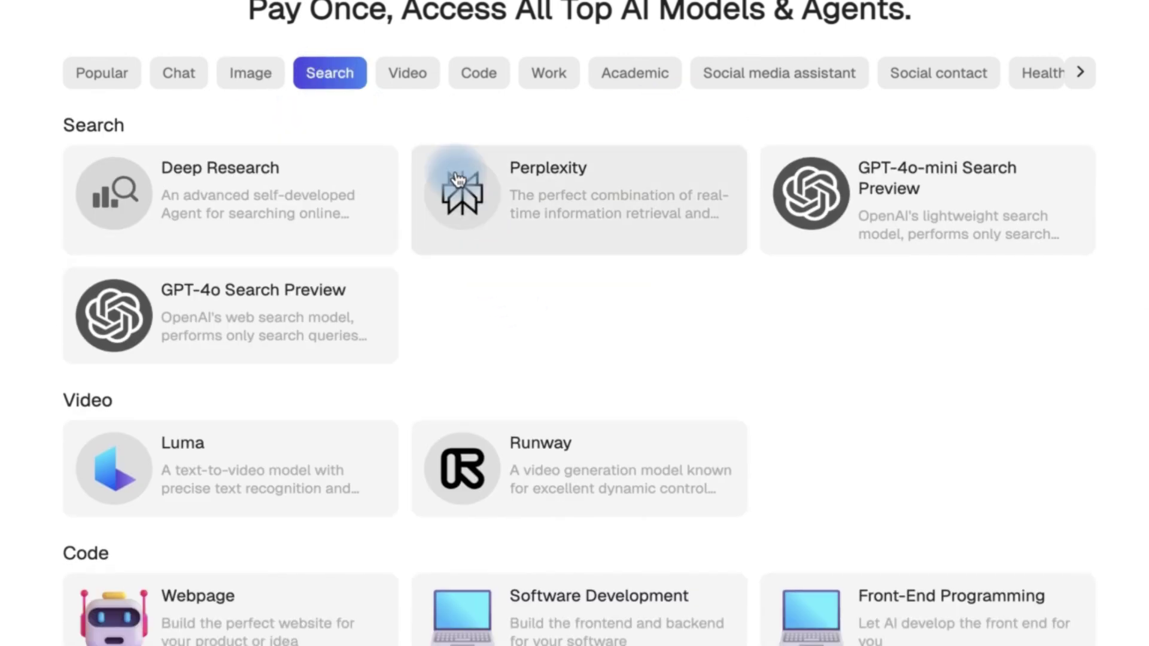
{"action": "left_click", "coordinate": [407, 77]}
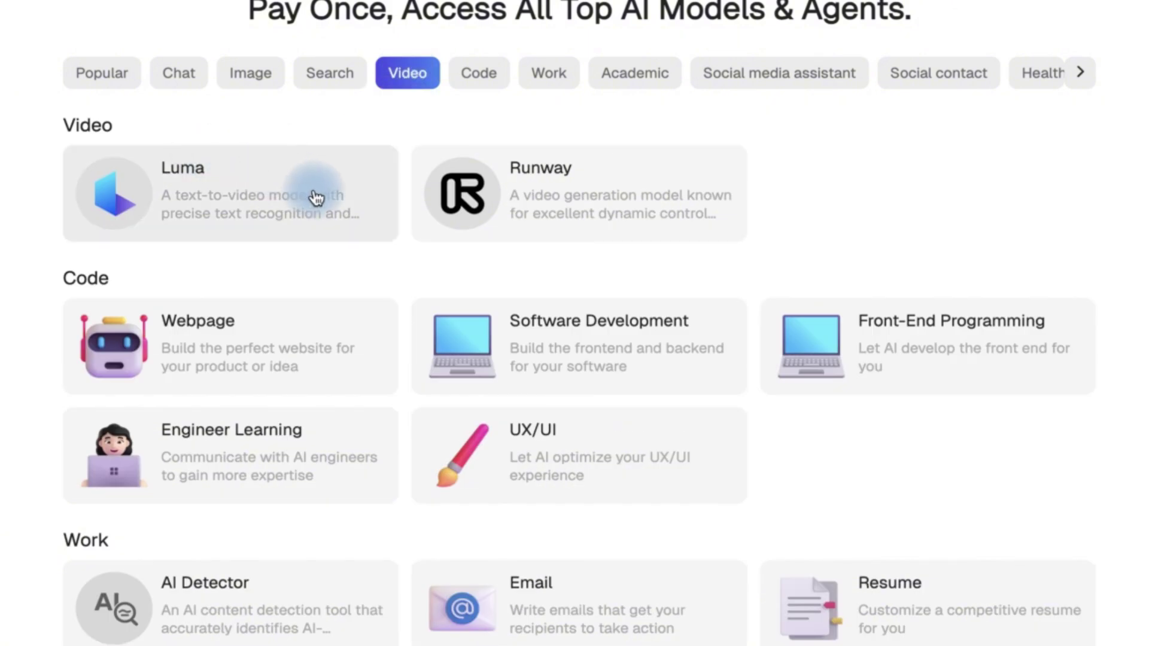
- Continue through the Code, Academic, Social media assistant, Social contact and Healthy tool categories
{"action": "left_click", "coordinate": [482, 80]}
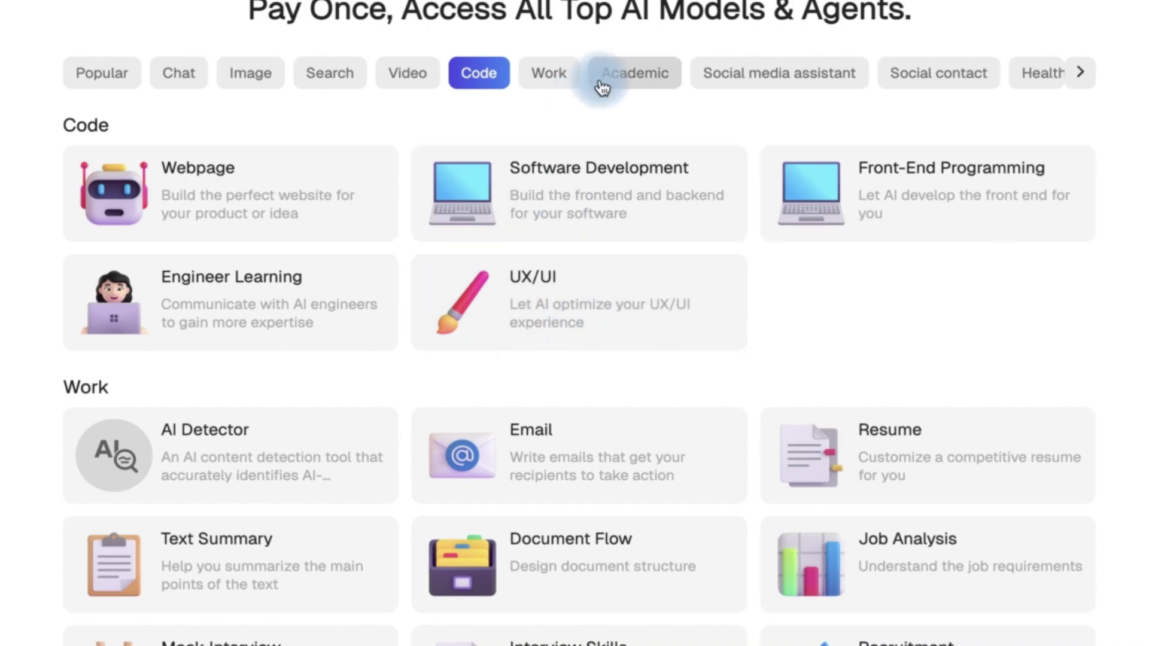
{"action": "left_click", "coordinate": [639, 81]}
{"action": "left_click", "coordinate": [759, 79]}
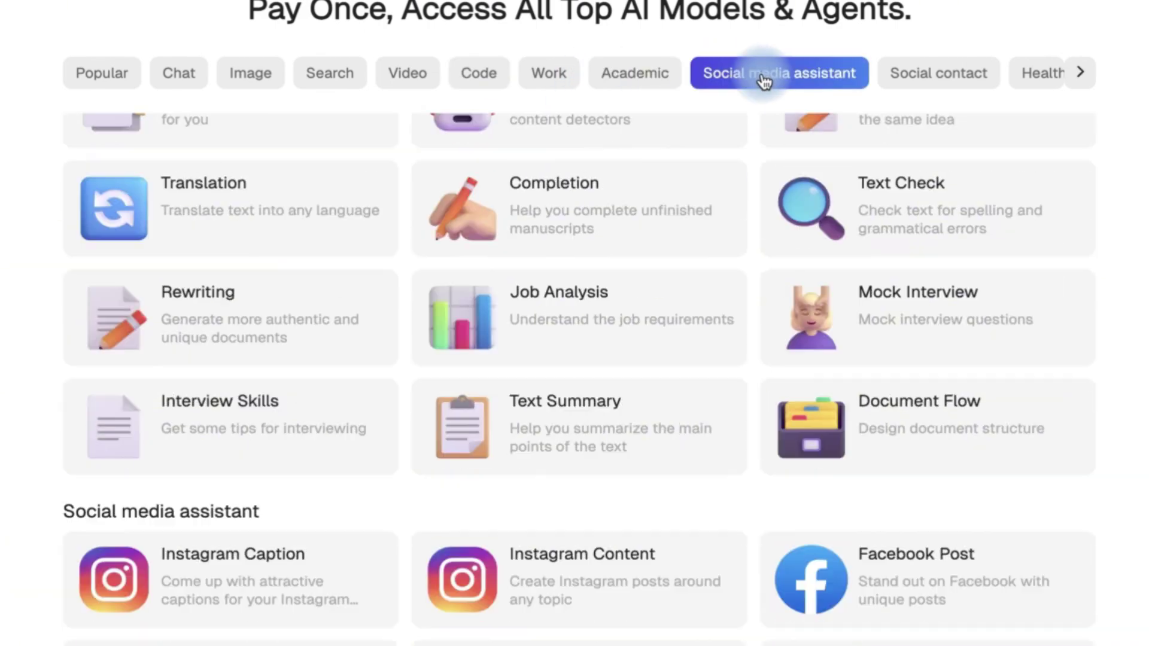
{"action": "left_click", "coordinate": [907, 85]}
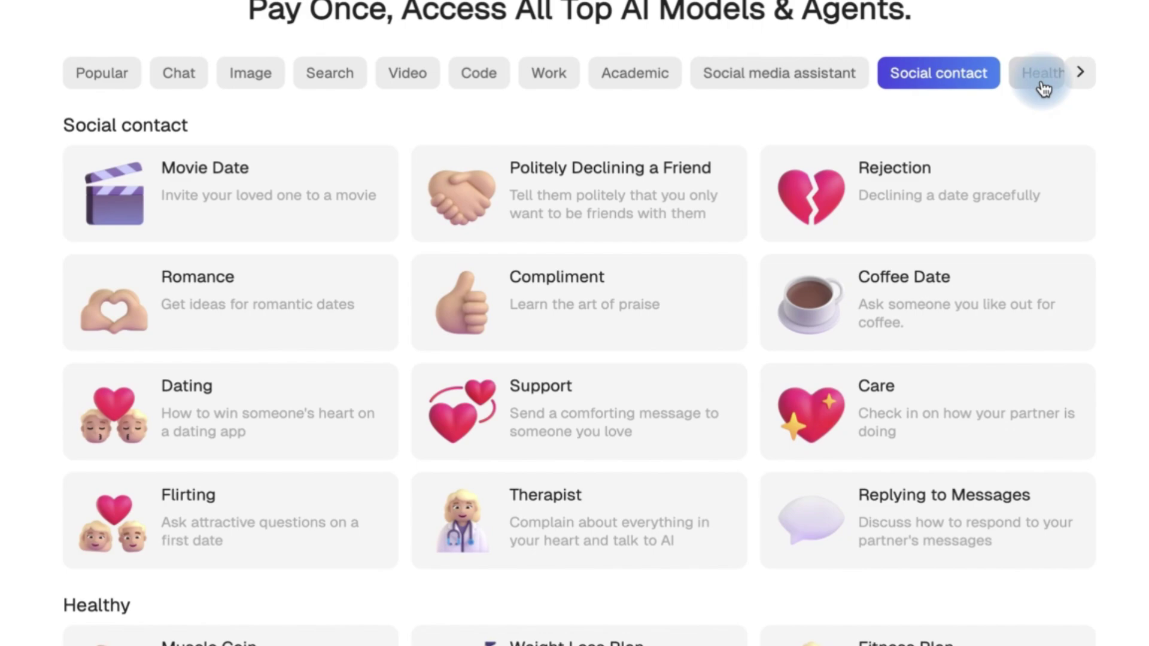
{"action": "left_click", "coordinate": [1039, 84]}
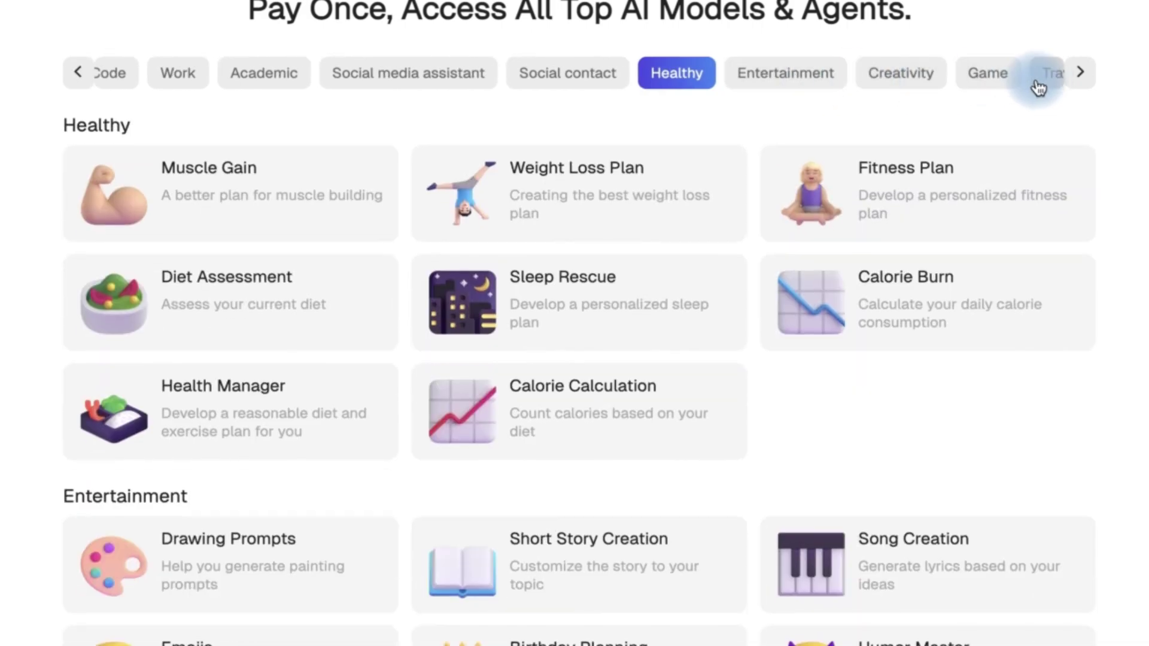
{"action": "scroll", "coordinate": [510, 479], "scroll_direction": "up", "scroll_amount": 10}
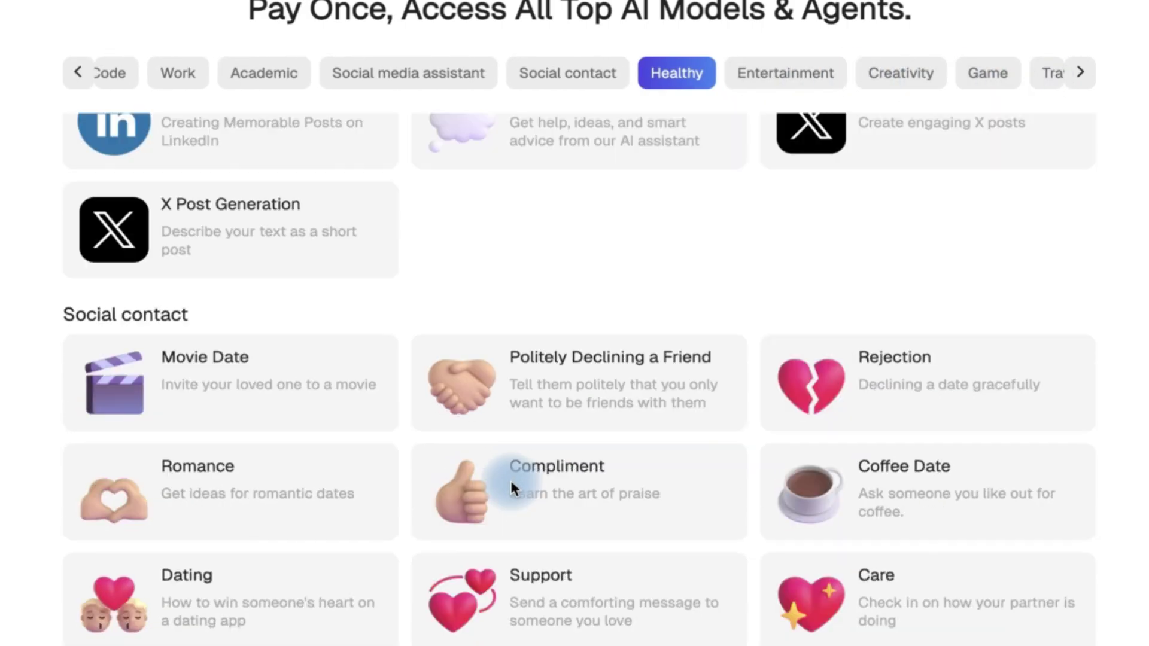
{"action": "scroll", "coordinate": [510, 478], "scroll_direction": "up", "scroll_amount": 10}
{"action": "scroll", "coordinate": [509, 490], "scroll_direction": "up", "scroll_amount": 10}
{"action": "scroll", "coordinate": [510, 485], "scroll_direction": "up", "scroll_amount": 5}
{"action": "scroll", "coordinate": [507, 490], "scroll_direction": "up", "scroll_amount": 3}
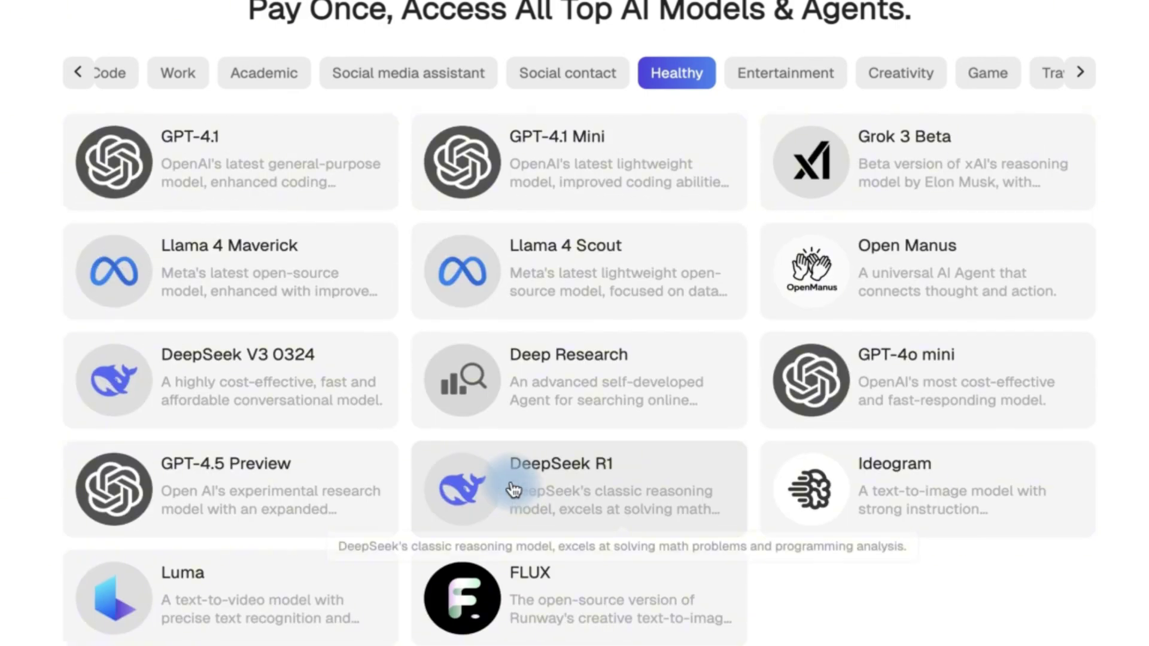
{"action": "scroll", "coordinate": [505, 492], "scroll_direction": "up", "scroll_amount": 3}
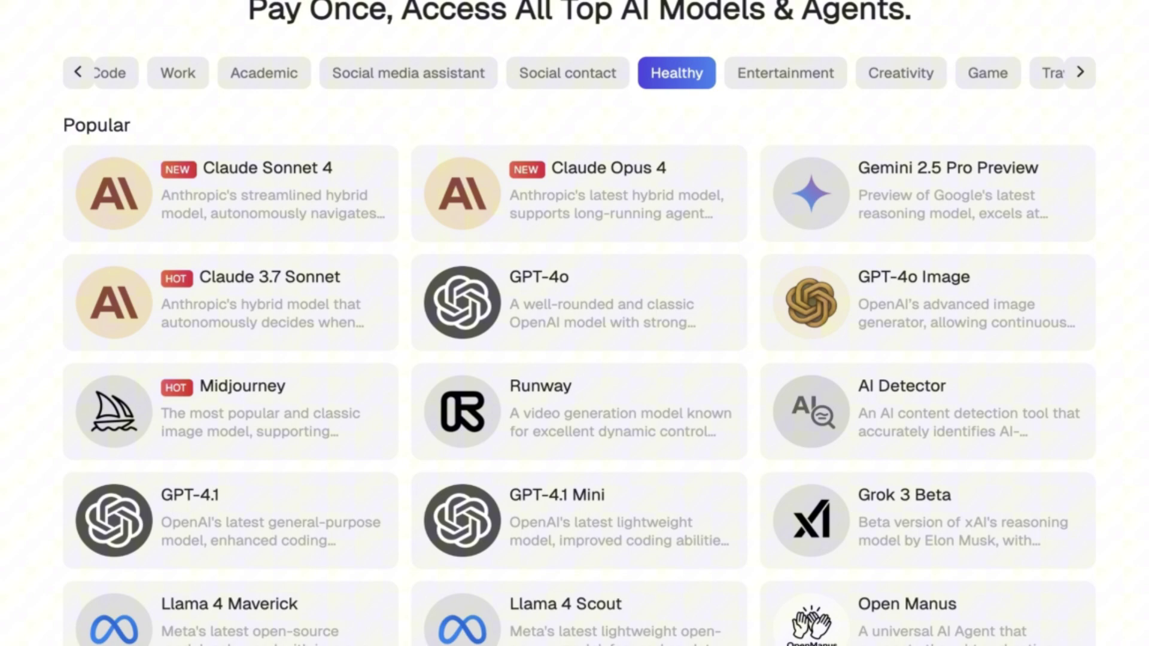
{"action": "scroll", "coordinate": [437, 518], "scroll_direction": "down", "scroll_amount": 2}
{"action": "scroll", "coordinate": [432, 518], "scroll_direction": "down", "scroll_amount": 4}
{"action": "scroll", "coordinate": [432, 512], "scroll_direction": "down", "scroll_amount": 1}
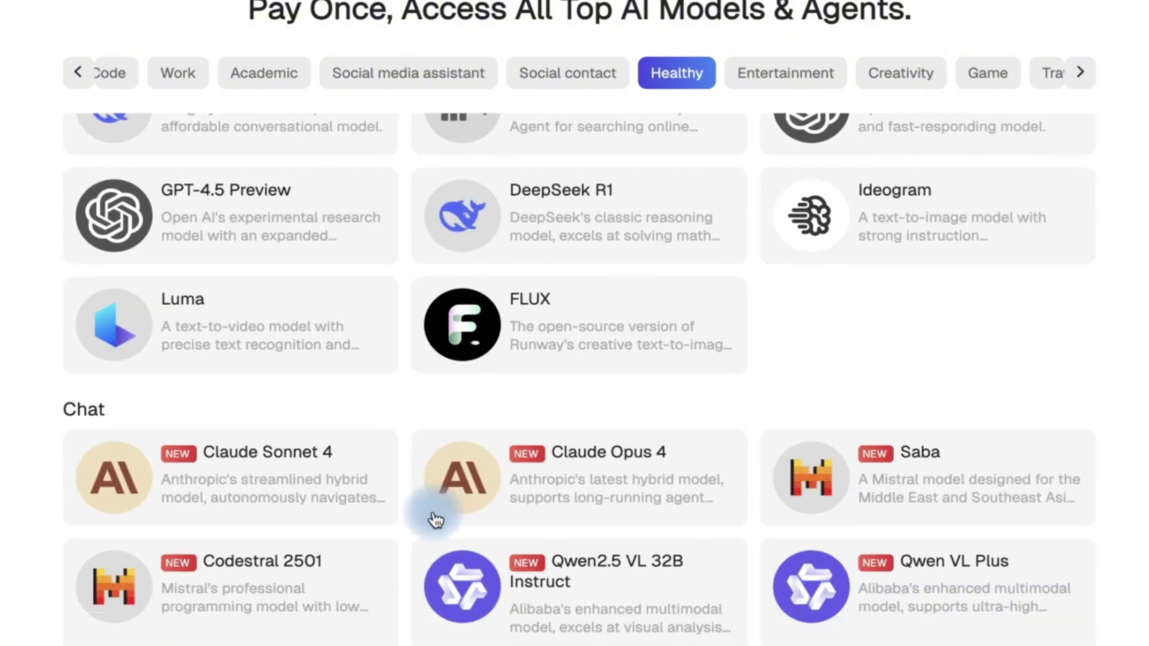
{"action": "scroll", "coordinate": [432, 518], "scroll_direction": "down", "scroll_amount": 3}
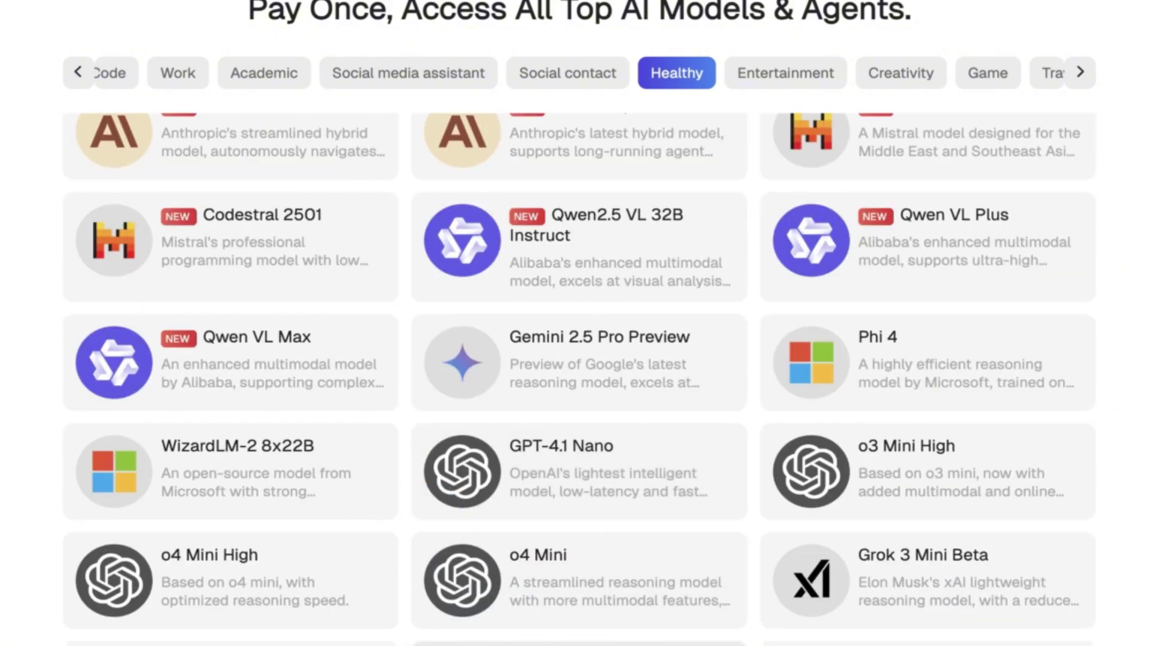
{"action": "scroll", "coordinate": [621, 565], "scroll_direction": "down", "scroll_amount": 3}
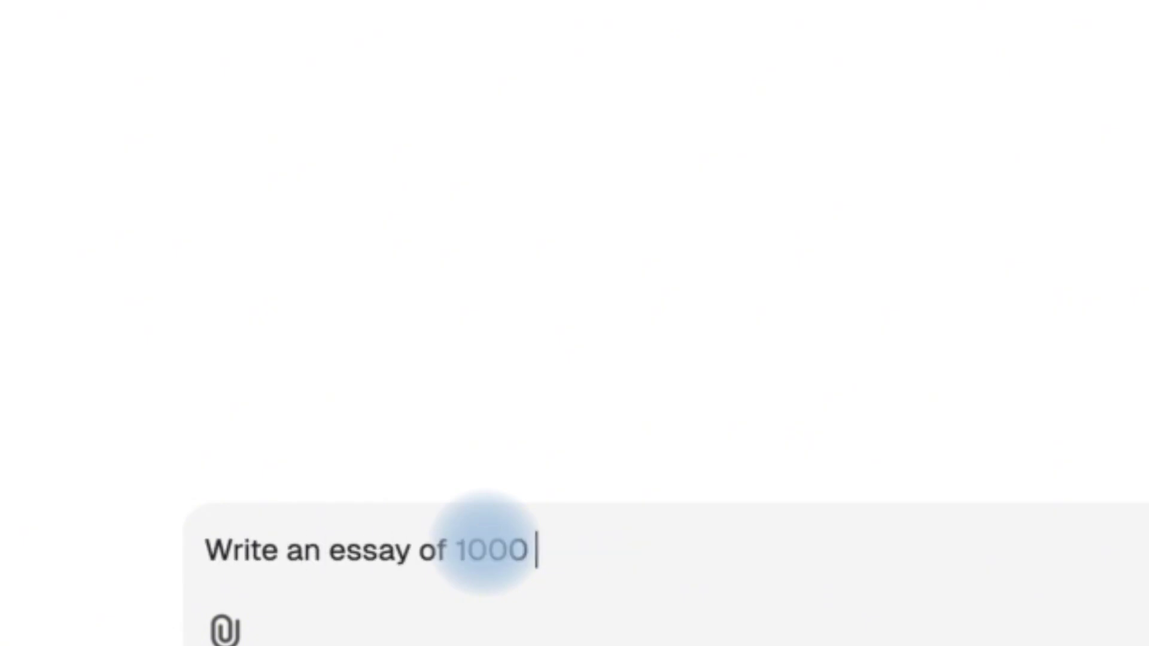
{"action": "type", "text": "n Nigeria"}
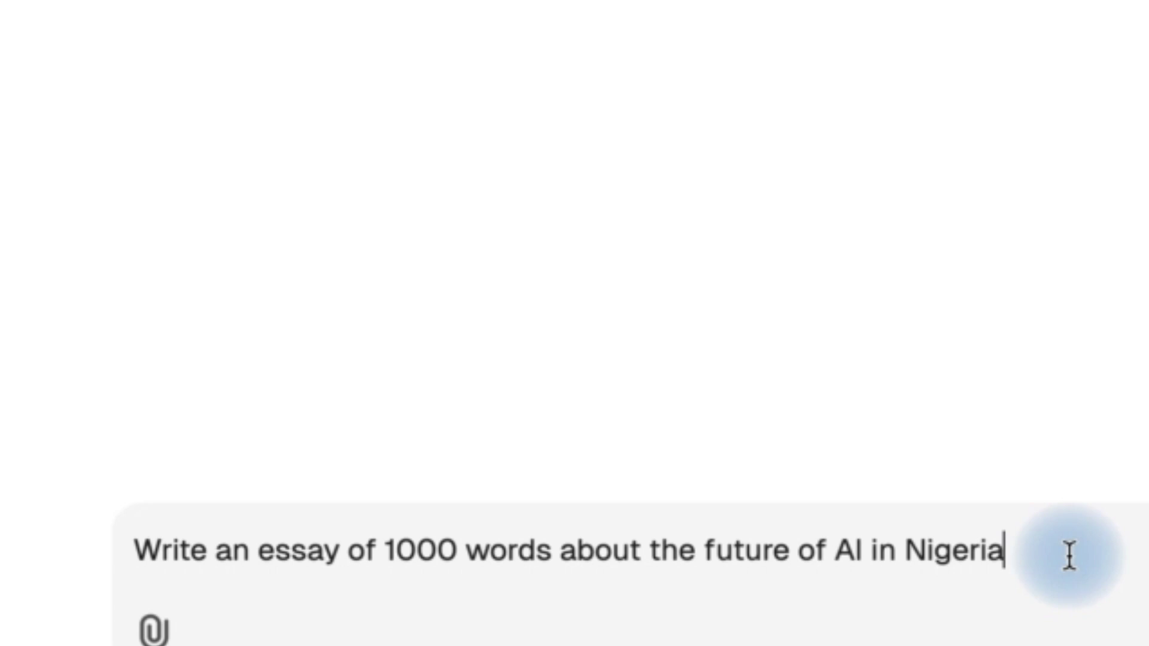
- Send Qwen3 235B A22B the request 'Write an essay of 1000 words about the future of AI in Nigeria'
{"action": "key", "text": "Return"}
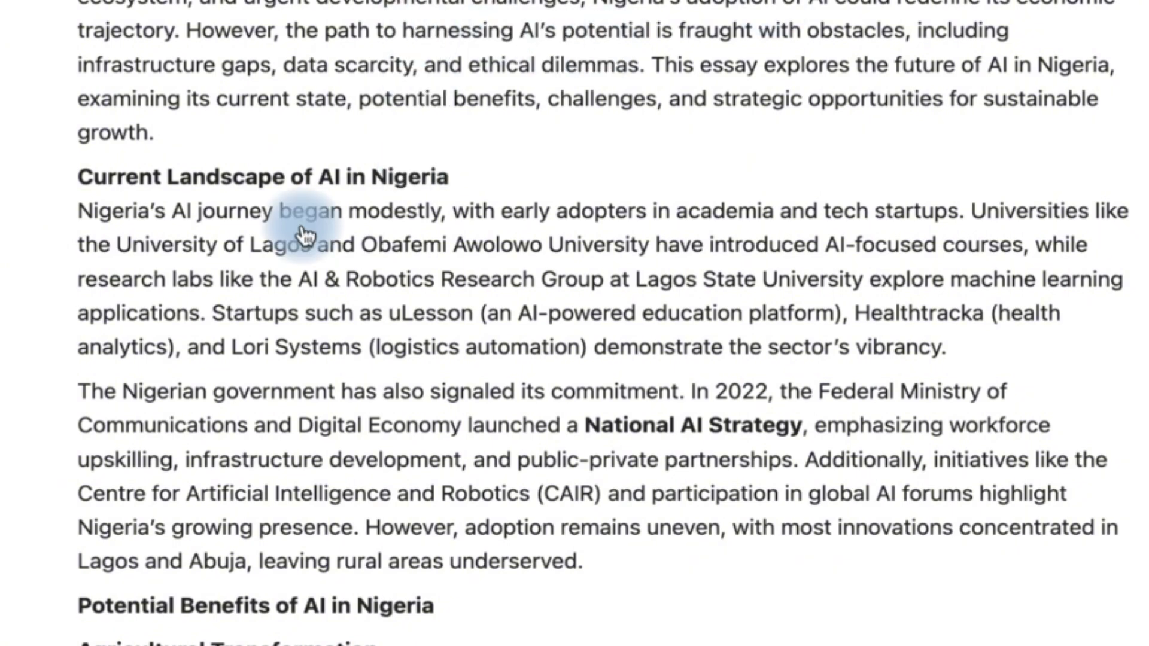
{"action": "scroll", "coordinate": [304, 235], "scroll_direction": "down", "scroll_amount": 5}
{"action": "scroll", "coordinate": [360, 215], "scroll_direction": "down", "scroll_amount": 2}
{"action": "scroll", "coordinate": [363, 297], "scroll_direction": "down", "scroll_amount": 1}
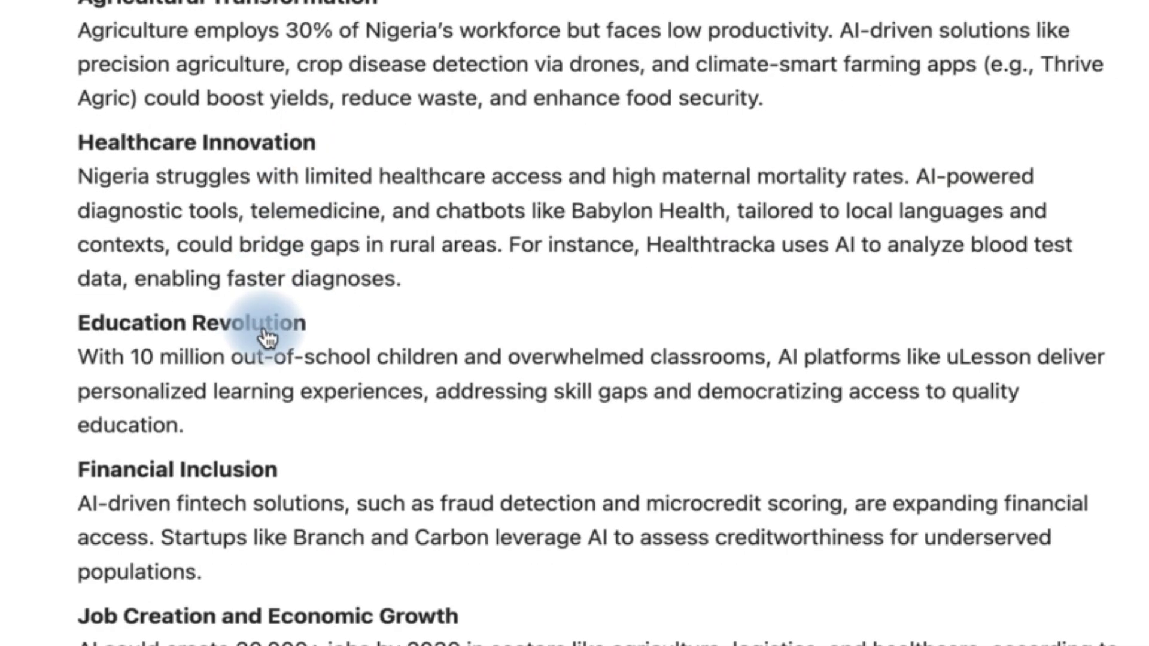
{"action": "scroll", "coordinate": [268, 377], "scroll_direction": "down", "scroll_amount": 4}
{"action": "scroll", "coordinate": [270, 386], "scroll_direction": "down", "scroll_amount": 1}
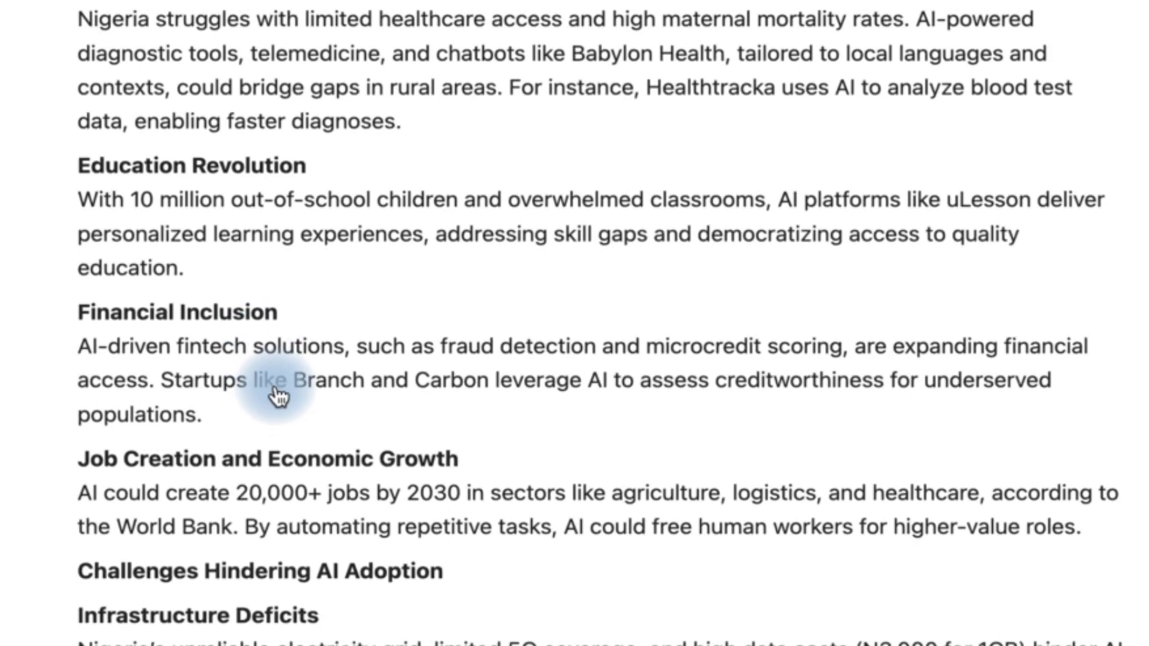
{"action": "scroll", "coordinate": [279, 391], "scroll_direction": "down", "scroll_amount": 1}
{"action": "scroll", "coordinate": [296, 432], "scroll_direction": "down", "scroll_amount": 2}
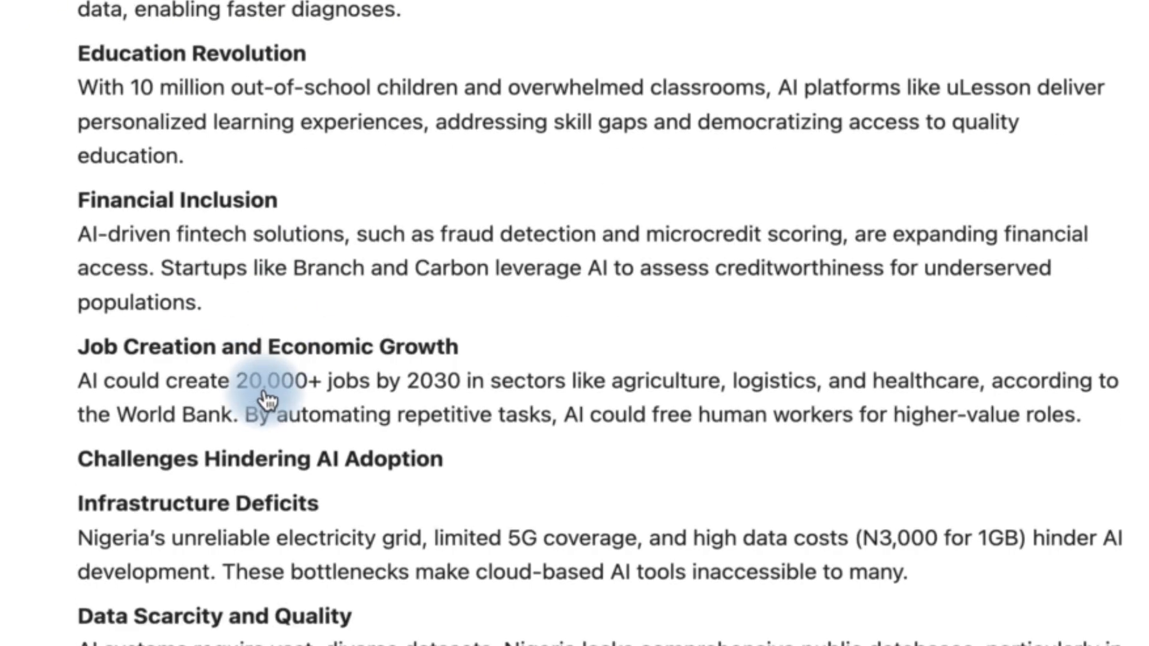
{"action": "scroll", "coordinate": [268, 399], "scroll_direction": "down", "scroll_amount": 3}
{"action": "scroll", "coordinate": [268, 382], "scroll_direction": "down", "scroll_amount": 1}
{"action": "scroll", "coordinate": [257, 398], "scroll_direction": "down", "scroll_amount": 2}
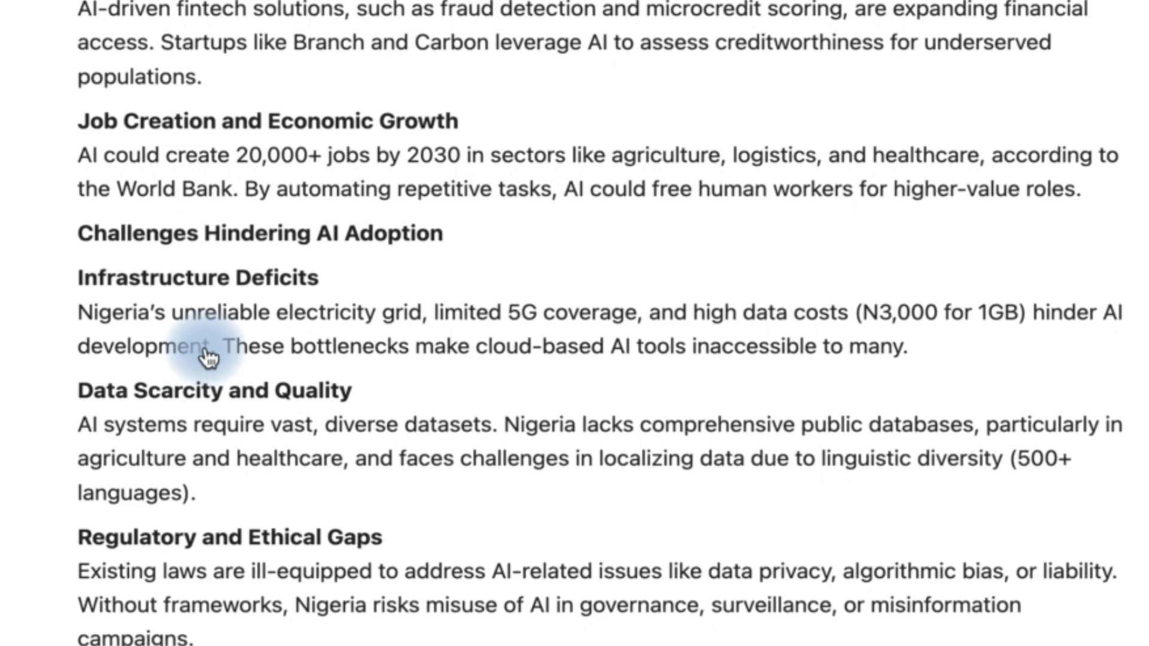
{"action": "scroll", "coordinate": [282, 351], "scroll_direction": "down", "scroll_amount": 1}
{"action": "scroll", "coordinate": [257, 297], "scroll_direction": "down", "scroll_amount": 1}
{"action": "scroll", "coordinate": [284, 280], "scroll_direction": "down", "scroll_amount": 1}
{"action": "scroll", "coordinate": [323, 278], "scroll_direction": "down", "scroll_amount": 1}
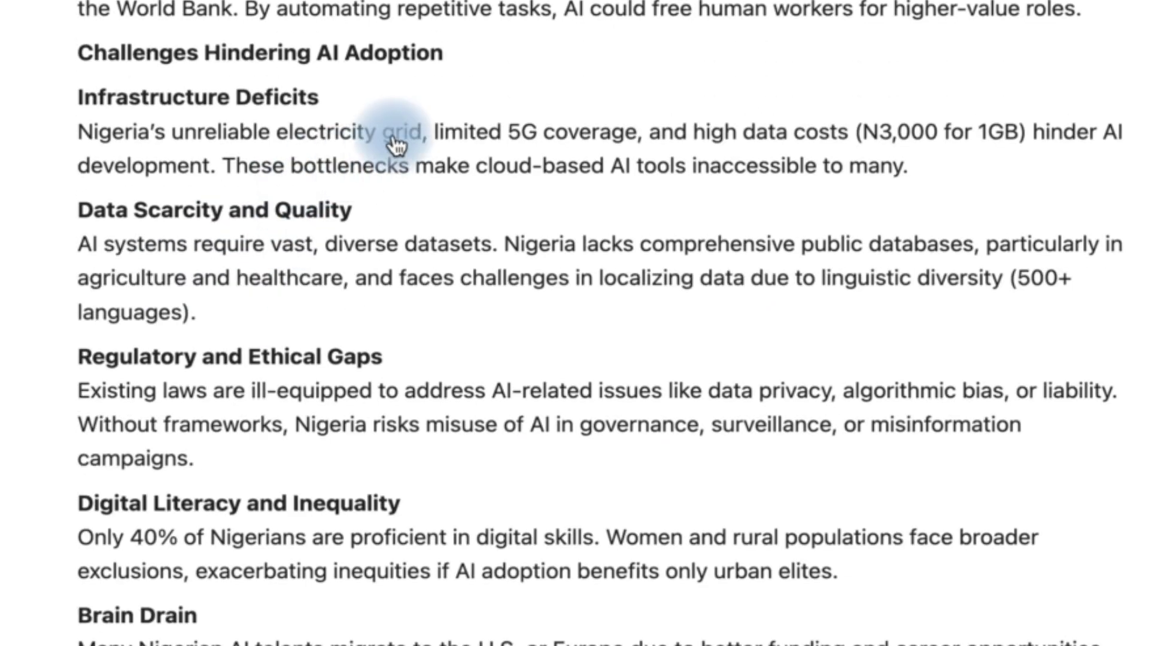
{"action": "scroll", "coordinate": [393, 147], "scroll_direction": "down", "scroll_amount": 1}
{"action": "scroll", "coordinate": [403, 221], "scroll_direction": "down", "scroll_amount": 1}
{"action": "scroll", "coordinate": [289, 232], "scroll_direction": "down", "scroll_amount": 1}
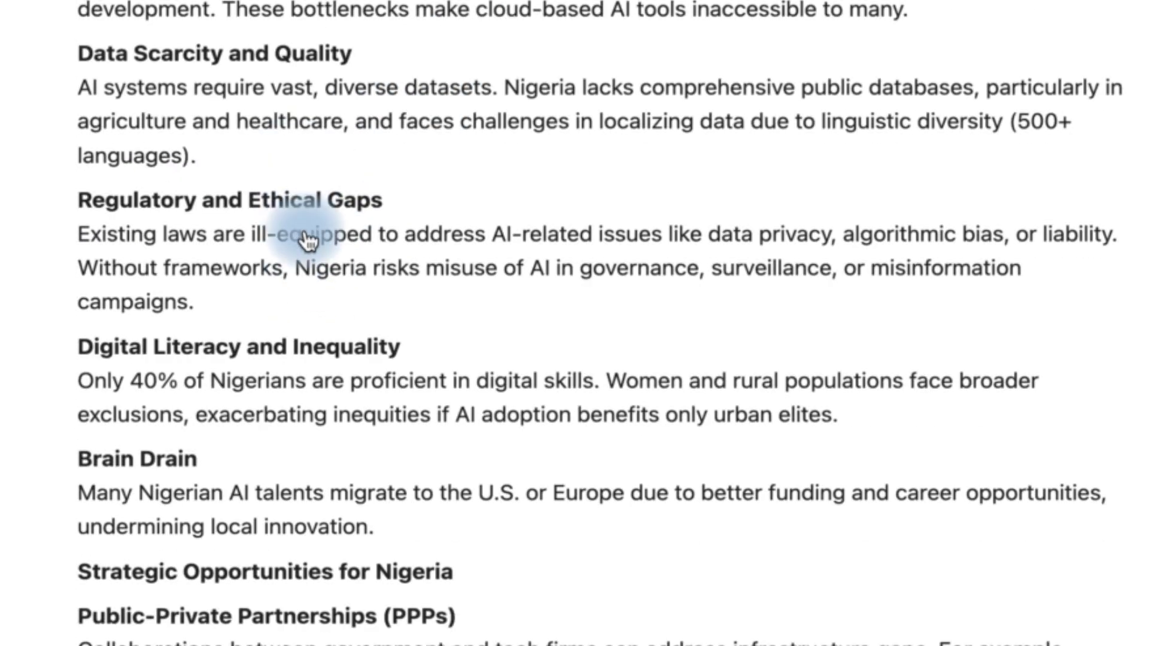
{"action": "scroll", "coordinate": [304, 241], "scroll_direction": "down", "scroll_amount": 3}
{"action": "scroll", "coordinate": [289, 226], "scroll_direction": "down", "scroll_amount": 1}
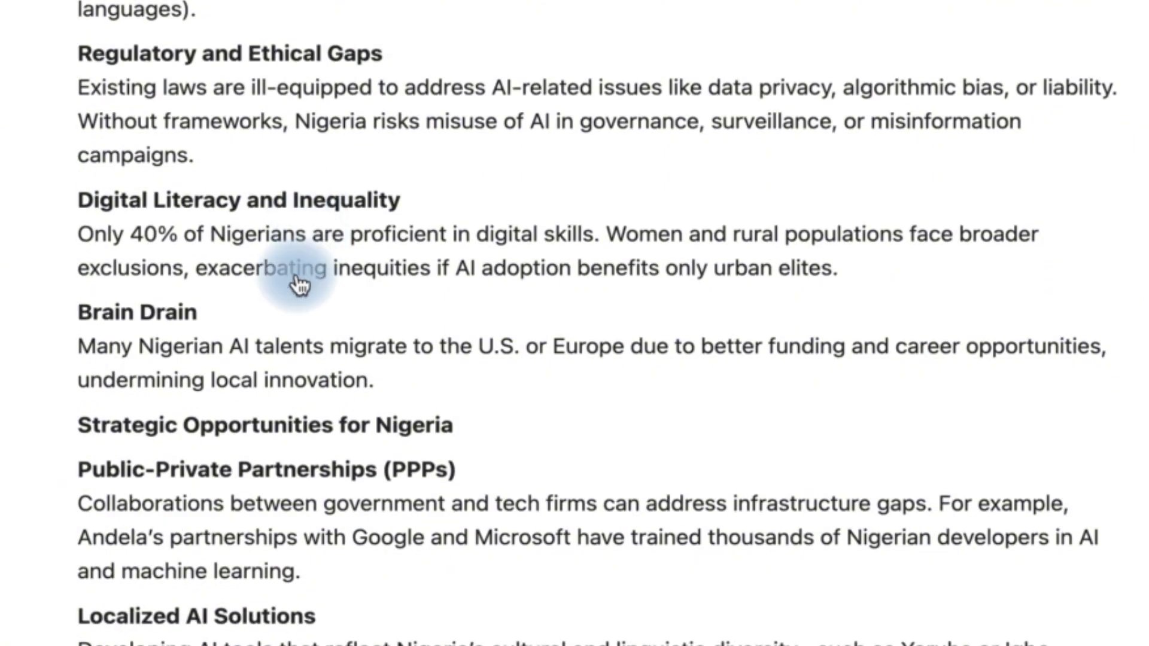
{"action": "scroll", "coordinate": [299, 284], "scroll_direction": "down", "scroll_amount": 1}
{"action": "scroll", "coordinate": [252, 260], "scroll_direction": "down", "scroll_amount": 2}
{"action": "scroll", "coordinate": [276, 266], "scroll_direction": "down", "scroll_amount": 2}
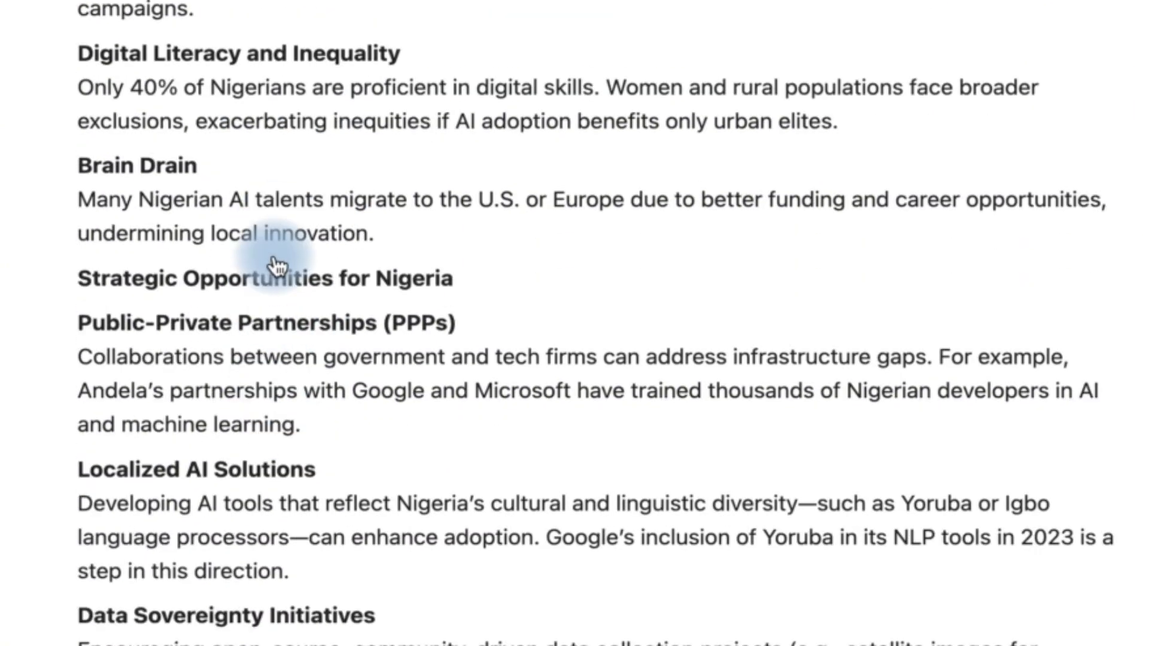
{"action": "scroll", "coordinate": [276, 264], "scroll_direction": "down", "scroll_amount": 1}
{"action": "scroll", "coordinate": [276, 265], "scroll_direction": "down", "scroll_amount": 2}
{"action": "scroll", "coordinate": [277, 264], "scroll_direction": "down", "scroll_amount": 1}
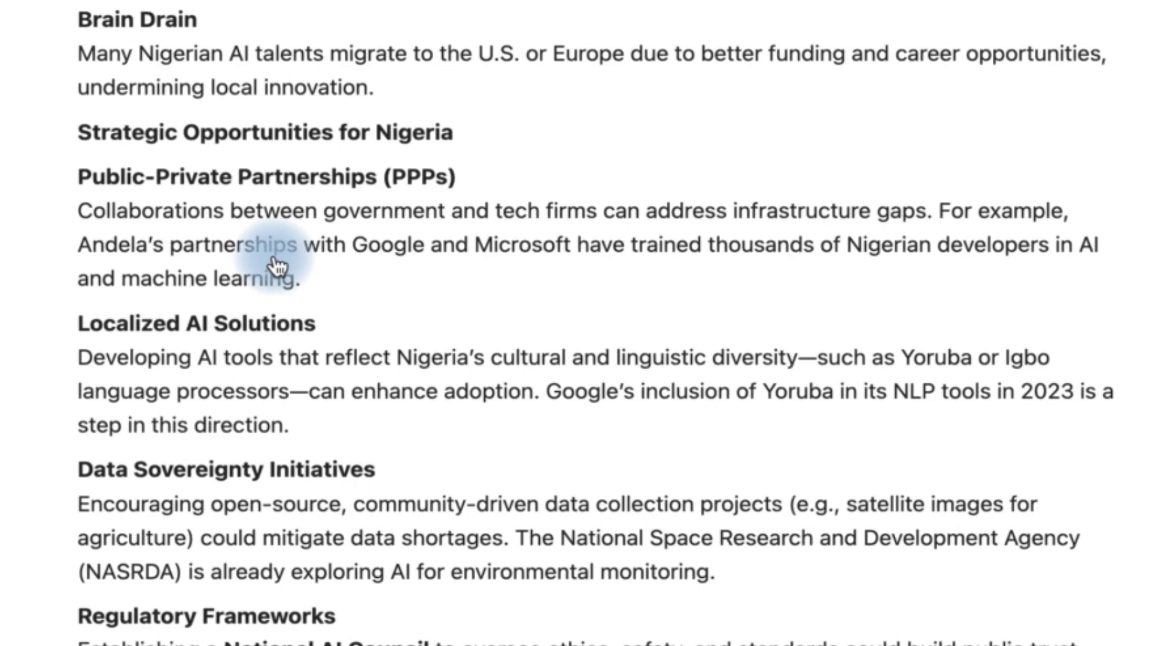
{"action": "scroll", "coordinate": [277, 265], "scroll_direction": "down", "scroll_amount": 2}
{"action": "scroll", "coordinate": [275, 265], "scroll_direction": "down", "scroll_amount": 1}
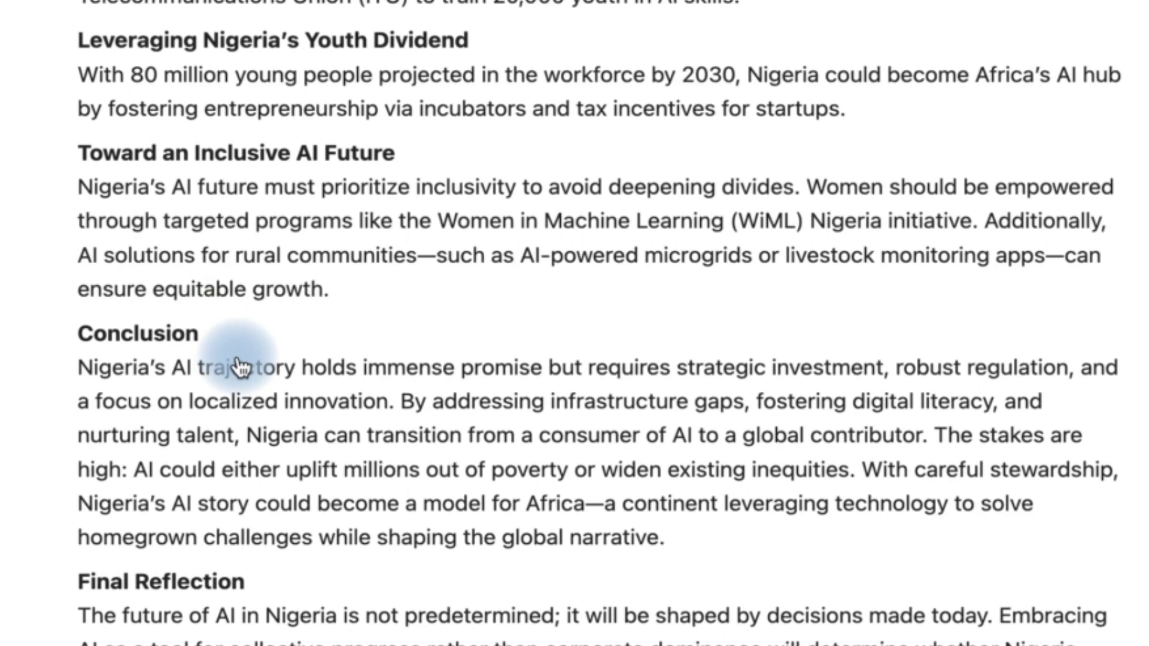
{"action": "scroll", "coordinate": [269, 499], "scroll_direction": "down", "scroll_amount": 1}
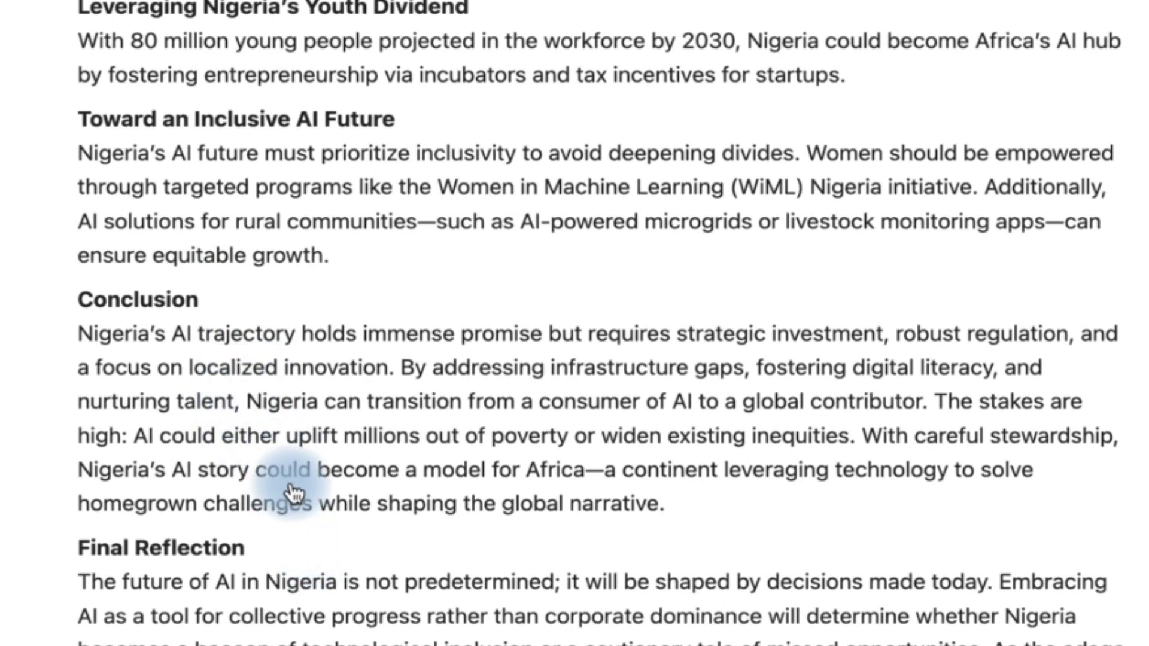
{"action": "scroll", "coordinate": [290, 546], "scroll_direction": "down", "scroll_amount": 1}
{"action": "scroll", "coordinate": [315, 523], "scroll_direction": "down", "scroll_amount": 3}
{"action": "scroll", "coordinate": [336, 590], "scroll_direction": "down", "scroll_amount": 2}
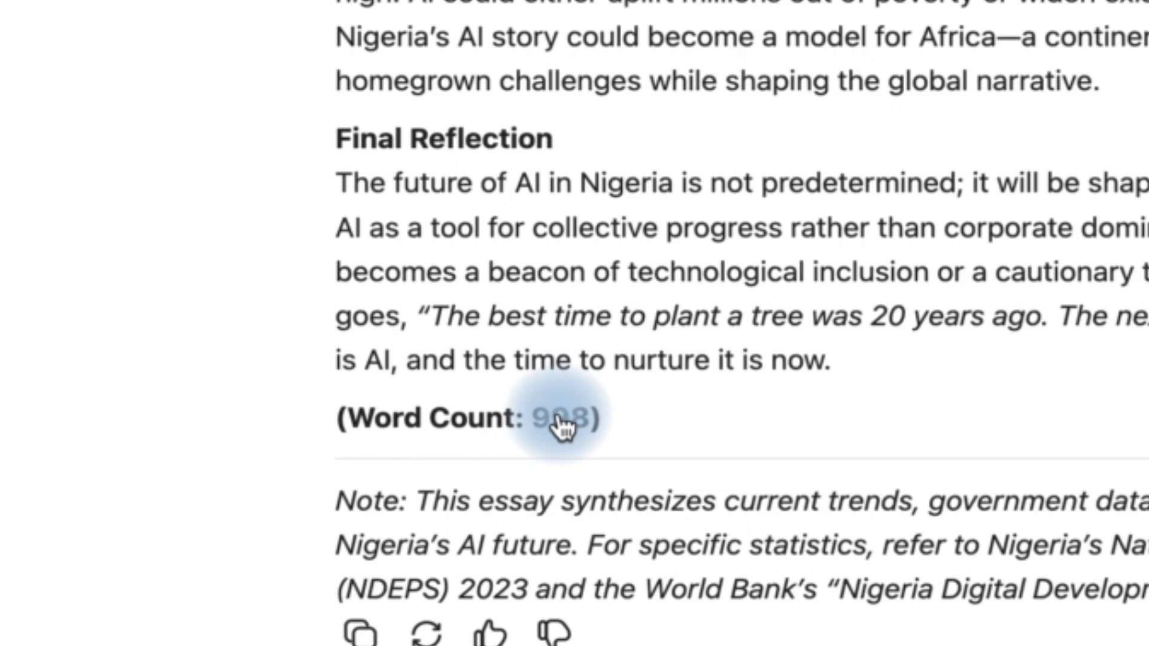
{"action": "scroll", "coordinate": [661, 346], "scroll_direction": "up", "scroll_amount": 3}
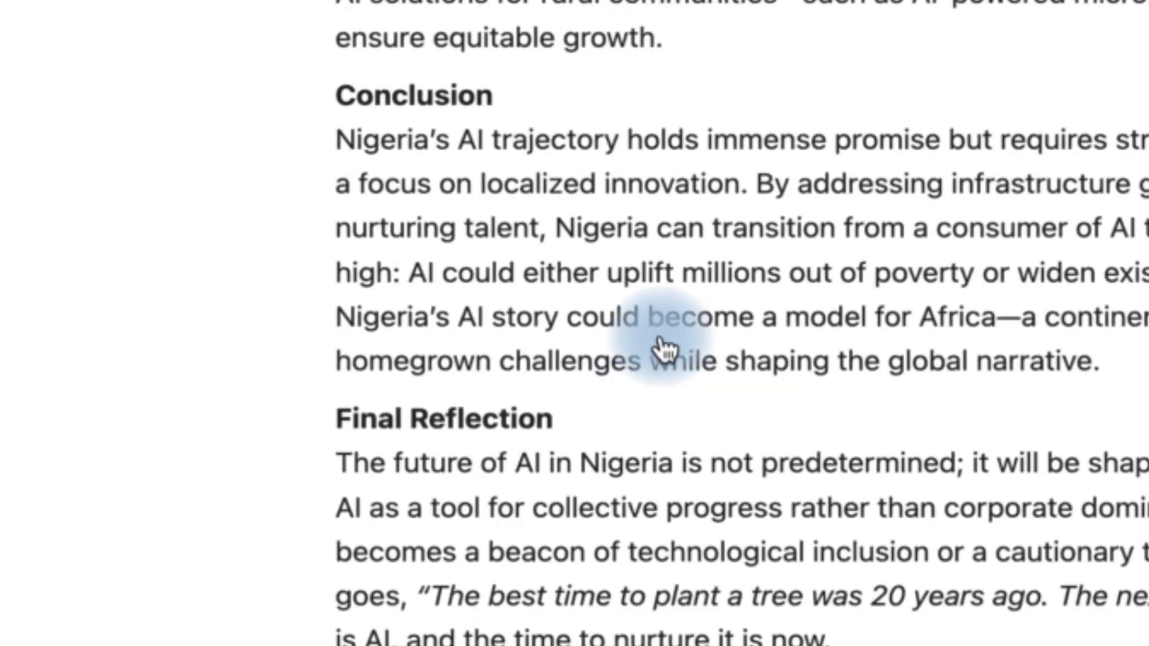
{"action": "scroll", "coordinate": [661, 347], "scroll_direction": "up", "scroll_amount": 5}
{"action": "scroll", "coordinate": [662, 346], "scroll_direction": "up", "scroll_amount": 5}
{"action": "scroll", "coordinate": [551, 446], "scroll_direction": "up", "scroll_amount": 5}
{"action": "scroll", "coordinate": [552, 446], "scroll_direction": "up", "scroll_amount": 2}
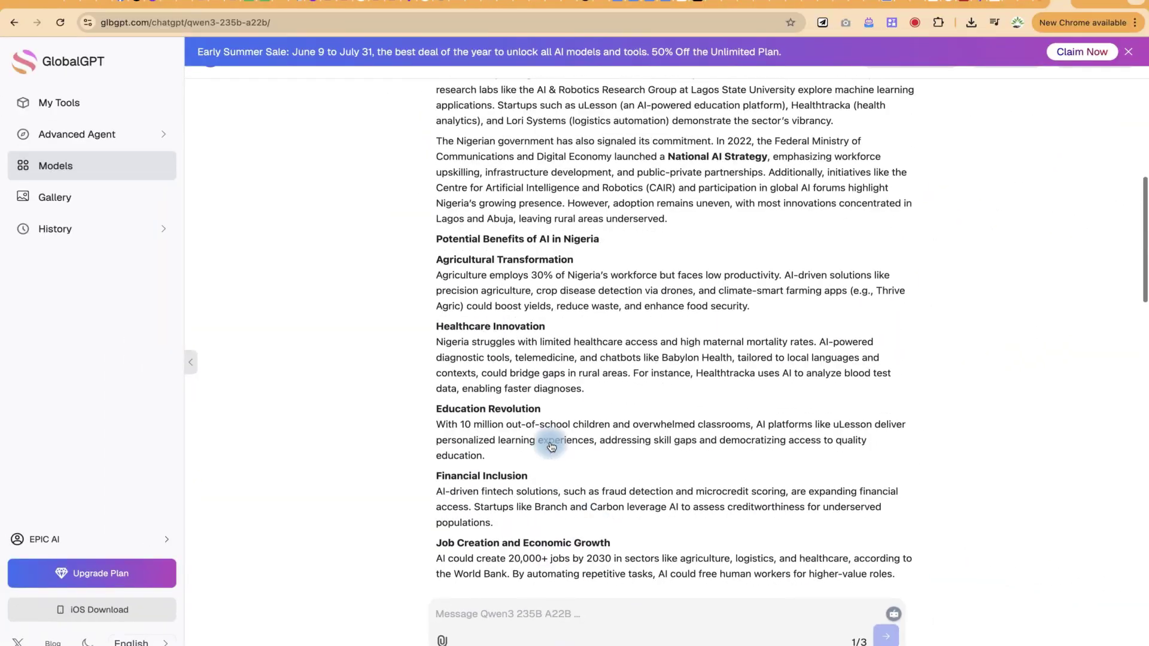
{"action": "scroll", "coordinate": [551, 446], "scroll_direction": "up", "scroll_amount": 1}
{"action": "scroll", "coordinate": [552, 447], "scroll_direction": "up", "scroll_amount": 3}
{"action": "scroll", "coordinate": [551, 446], "scroll_direction": "up", "scroll_amount": 1}
{"action": "scroll", "coordinate": [551, 446], "scroll_direction": "down", "scroll_amount": 1}
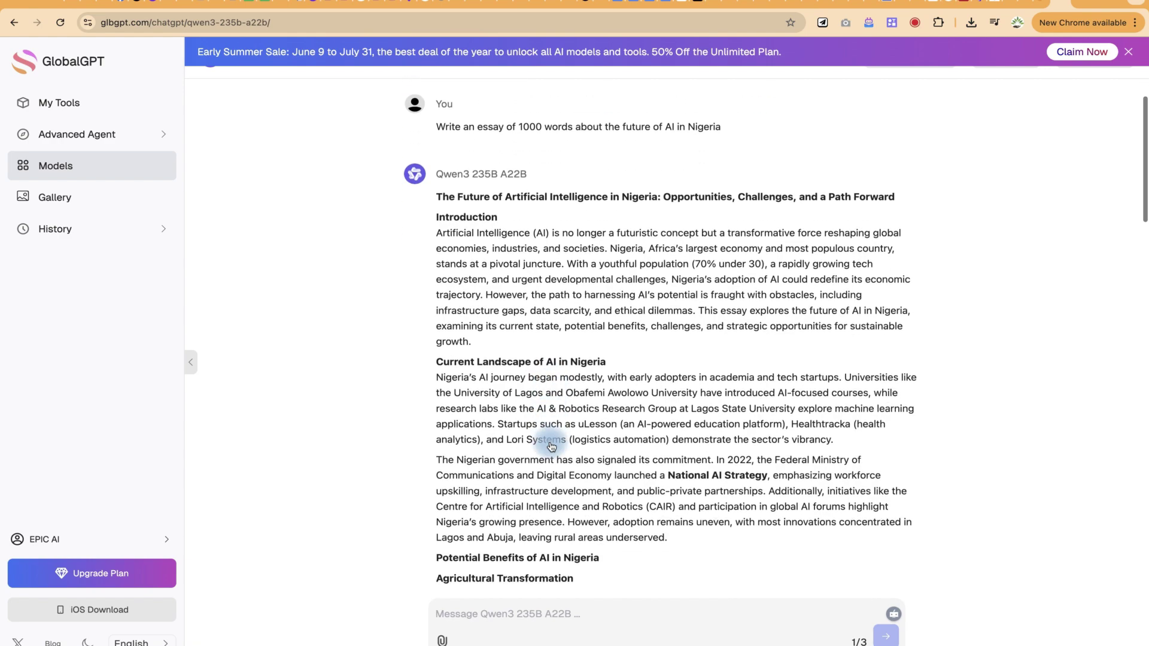
{"action": "scroll", "coordinate": [551, 445], "scroll_direction": "down", "scroll_amount": 2}
{"action": "scroll", "coordinate": [551, 446], "scroll_direction": "down", "scroll_amount": 2}
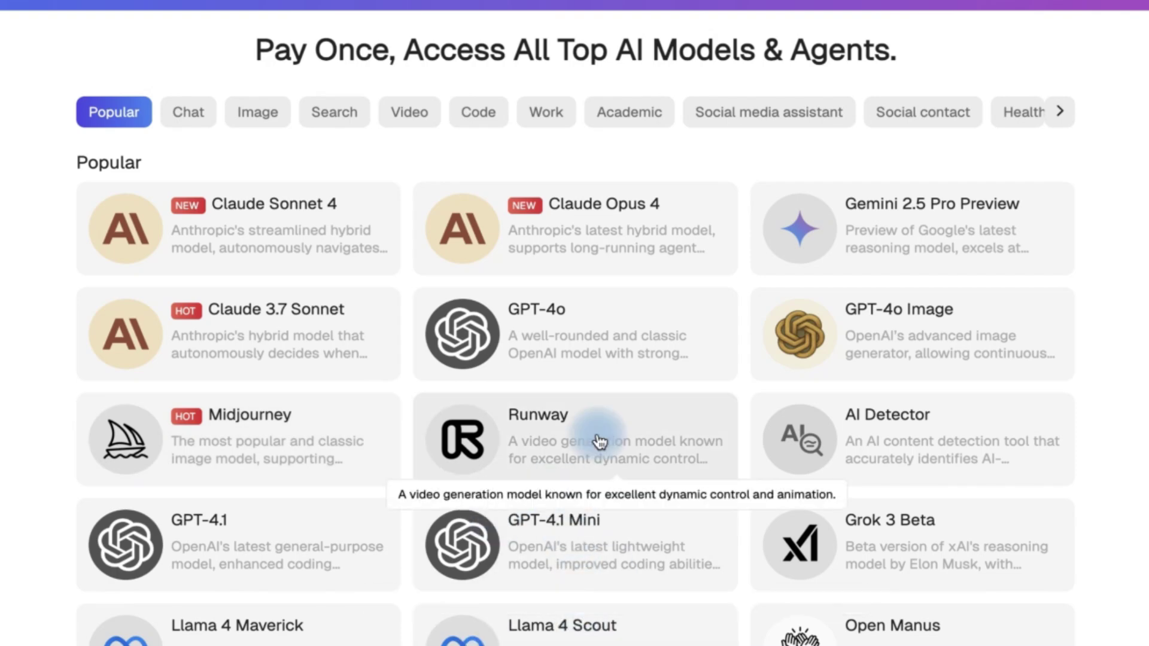
{"action": "scroll", "coordinate": [599, 441], "scroll_direction": "down", "scroll_amount": 3}
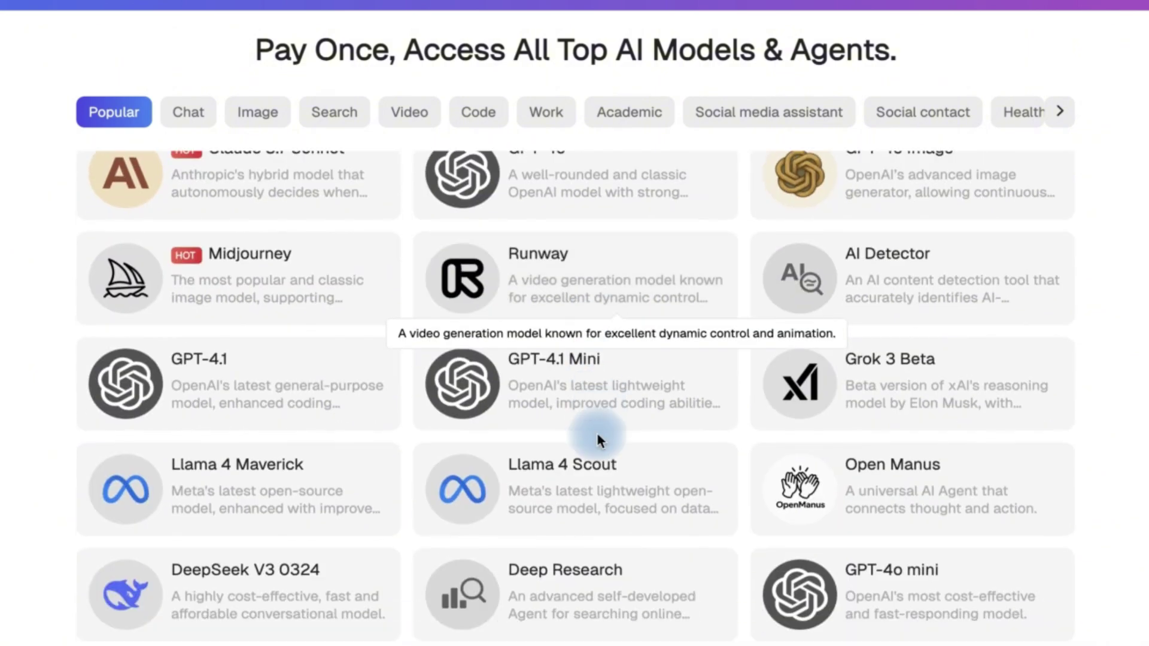
{"action": "scroll", "coordinate": [597, 433], "scroll_direction": "down", "scroll_amount": 1}
{"action": "scroll", "coordinate": [598, 433], "scroll_direction": "down", "scroll_amount": 3}
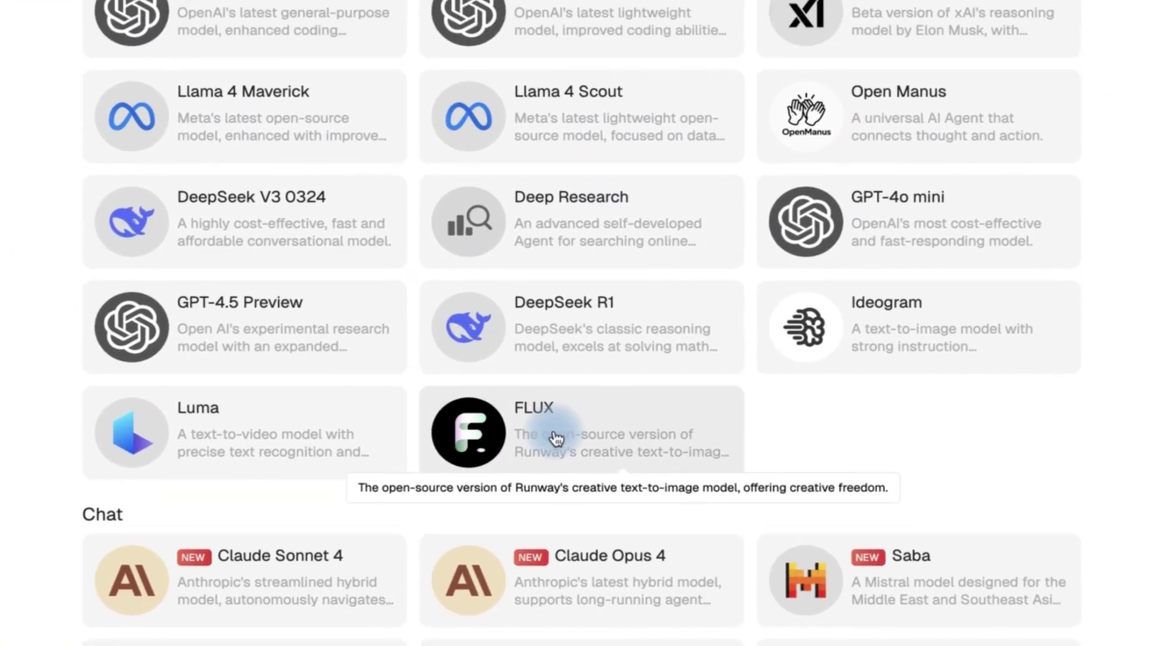
- In Flux, enter the Cape Buffalo sunset prompt with Optimize Prompt on, 16:9 resolution and flux-dev model
{"action": "left_click", "coordinate": [556, 398]}
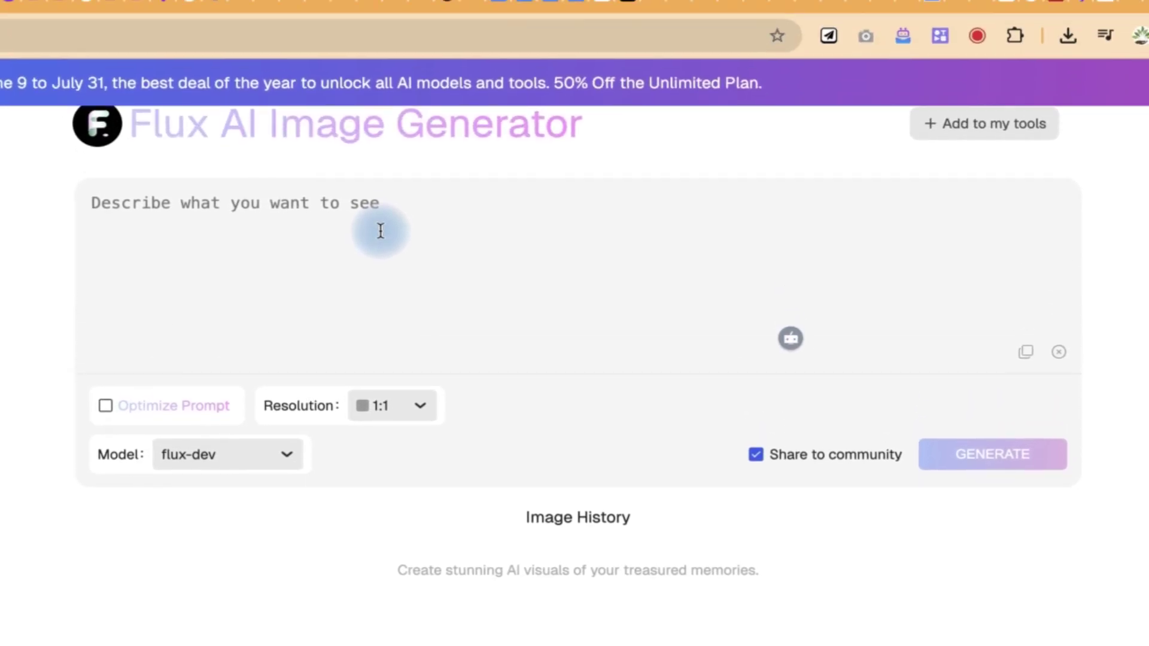
{"action": "type", "text": "Can you"}
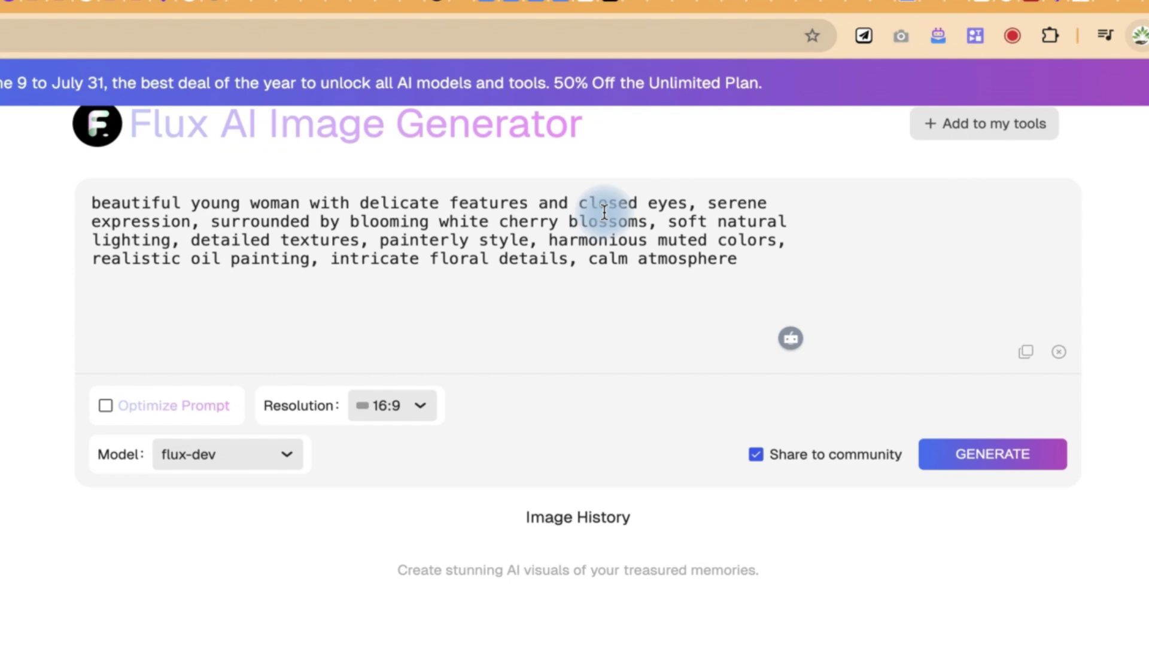
{"action": "left_click", "coordinate": [103, 412]}
{"action": "left_click", "coordinate": [407, 407]}
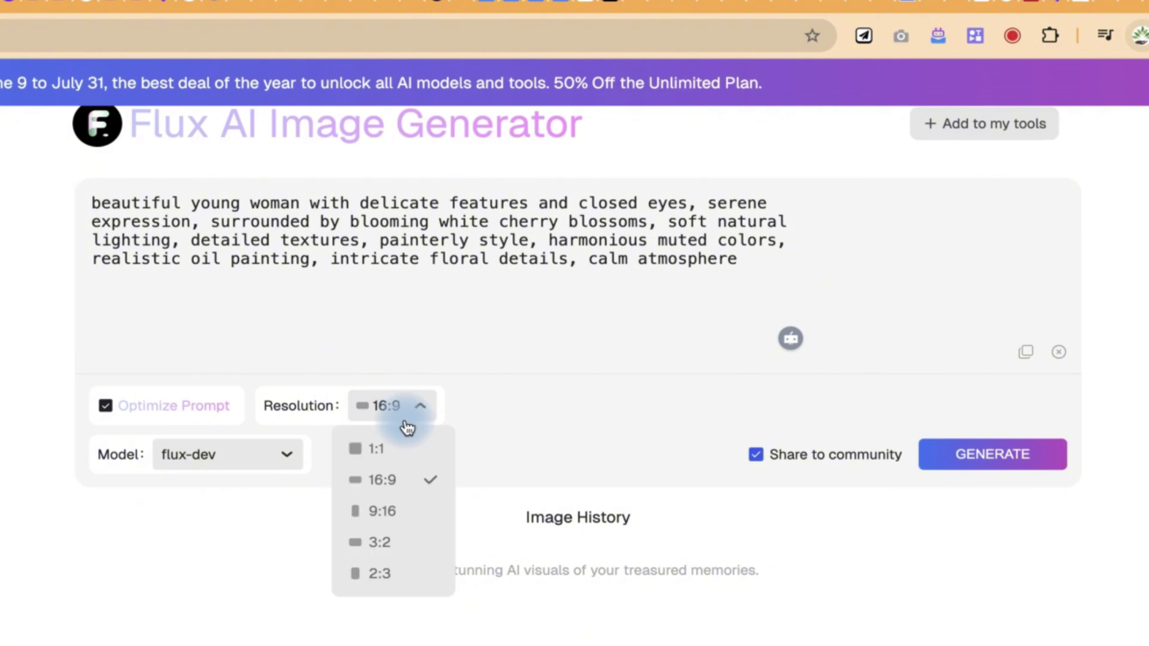
{"action": "left_click", "coordinate": [398, 483]}
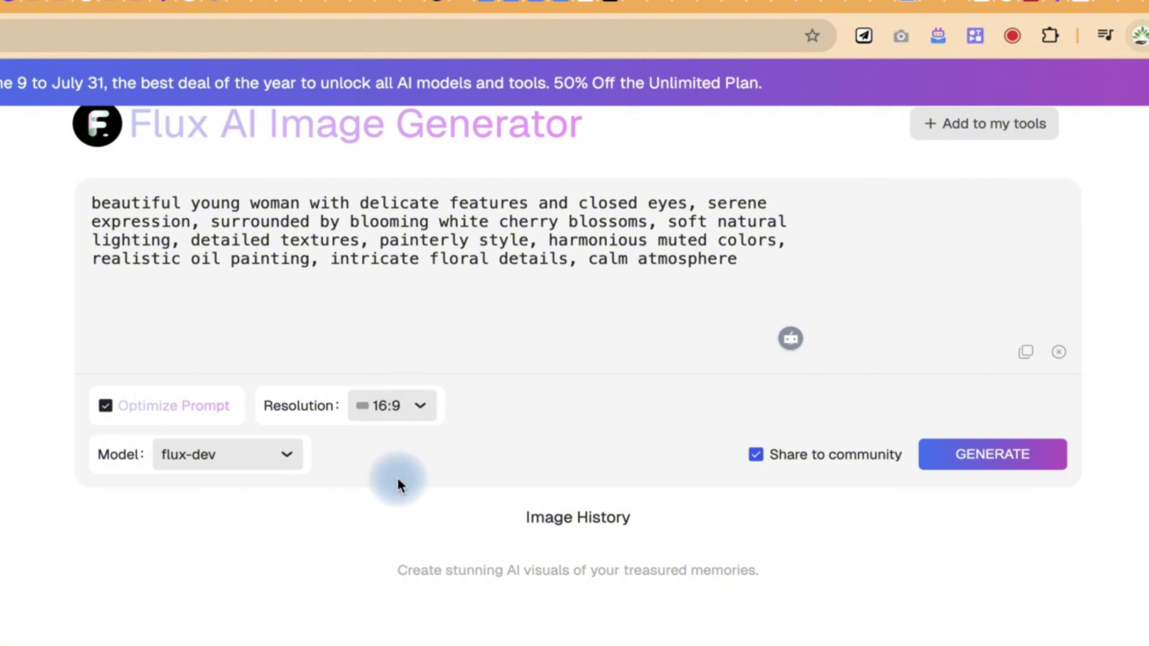
{"action": "left_click", "coordinate": [230, 459]}
{"action": "left_click", "coordinate": [245, 462]}
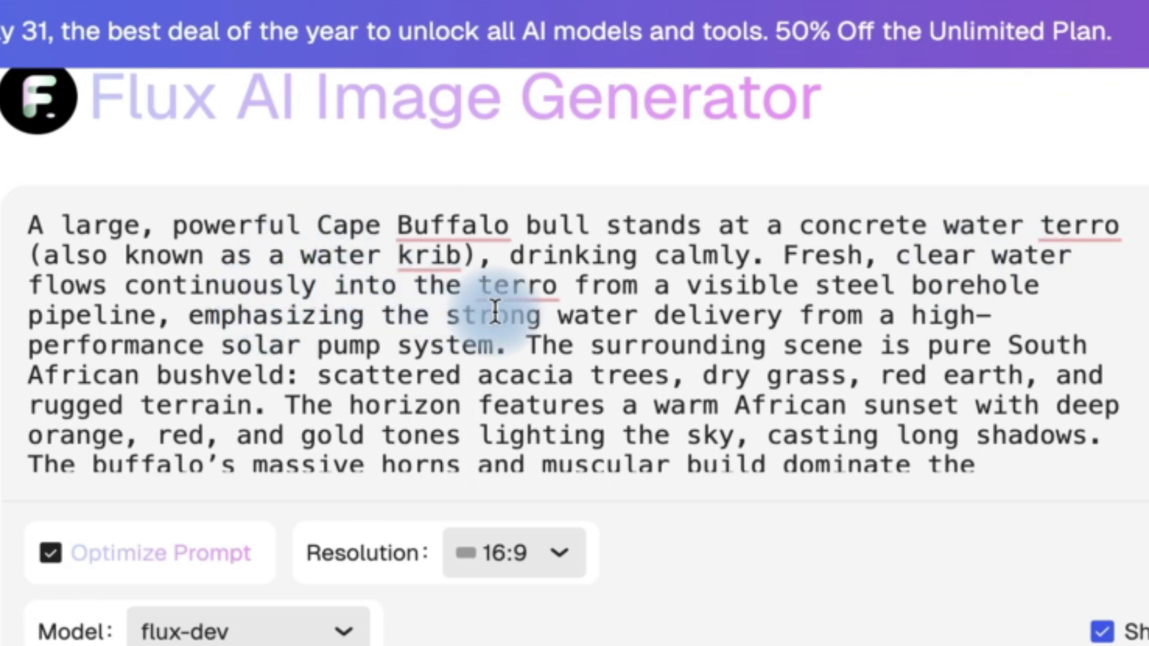
{"action": "scroll", "coordinate": [494, 313], "scroll_direction": "down", "scroll_amount": 4}
{"action": "scroll", "coordinate": [488, 302], "scroll_direction": "down", "scroll_amount": 1}
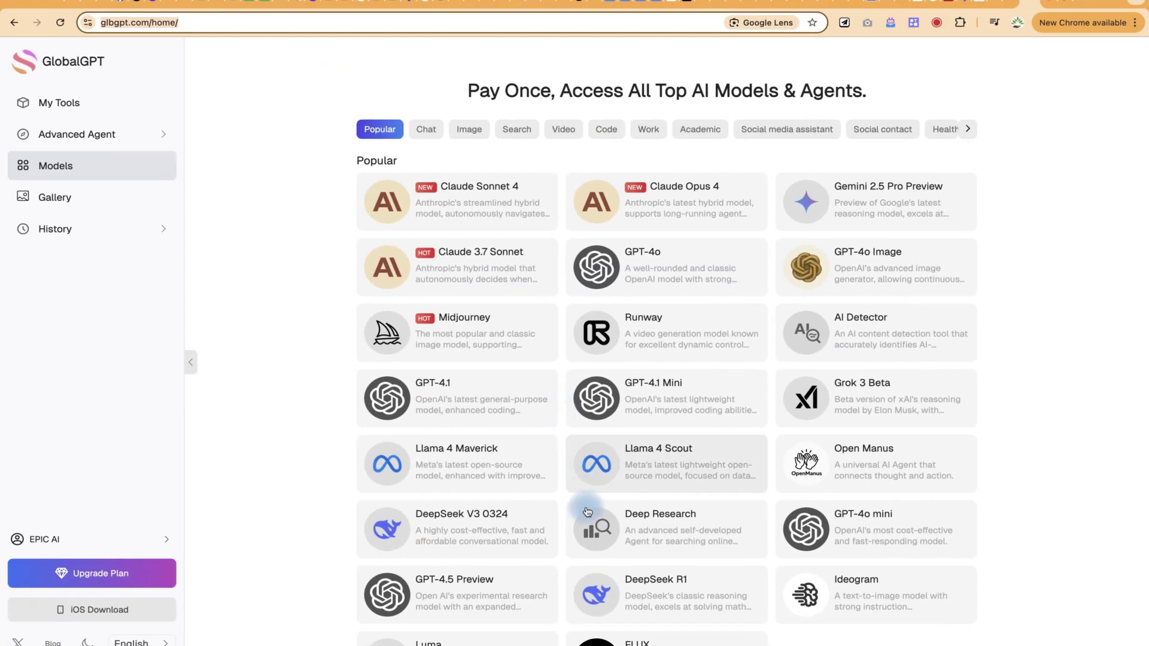
{"action": "scroll", "coordinate": [547, 337], "scroll_direction": "down", "scroll_amount": 1}
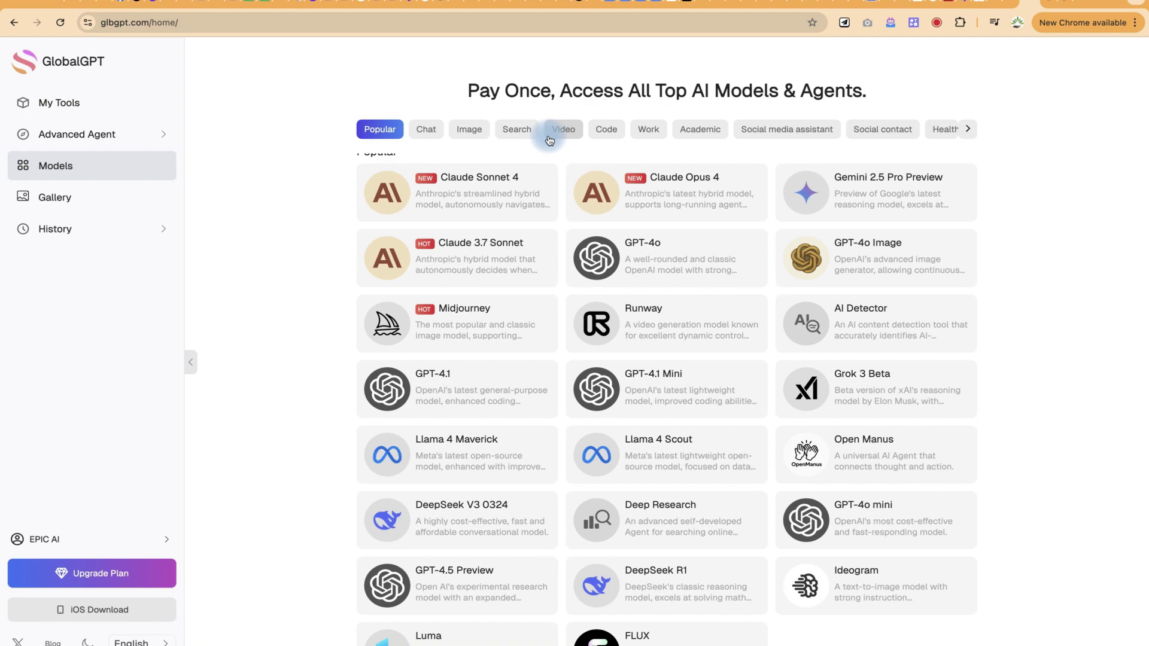
- Open the Runway image-to-video tool from the Video models section
{"action": "left_click", "coordinate": [551, 134]}
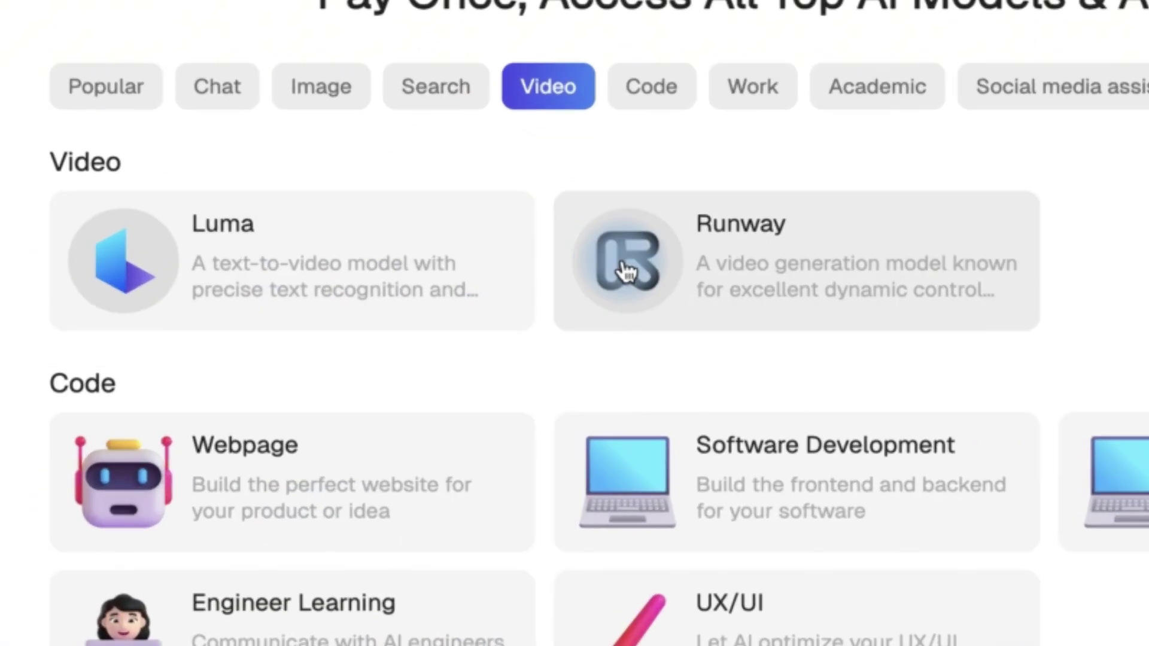
{"action": "left_click", "coordinate": [626, 272]}
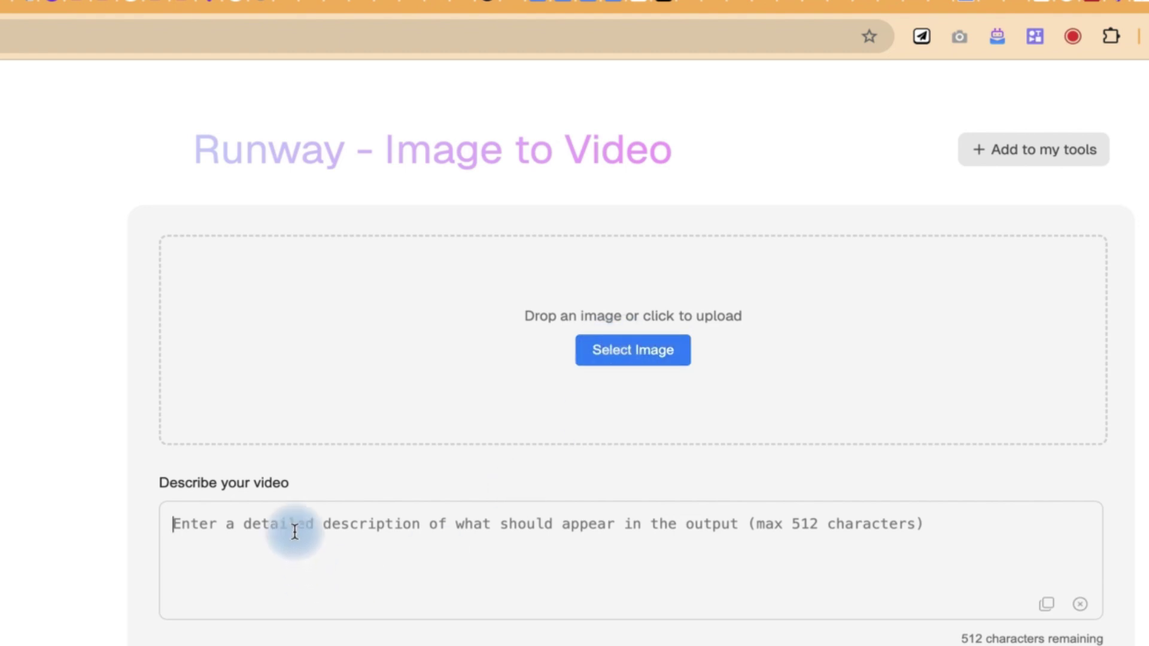
{"action": "type", "text": "High above the floor, the cat tiptoes across narrow steel beams, tail straight for balance, with the camera slowly rotating below to reveal the dizzying height; steam rises rhythmically through metal grates as machines hiss."}
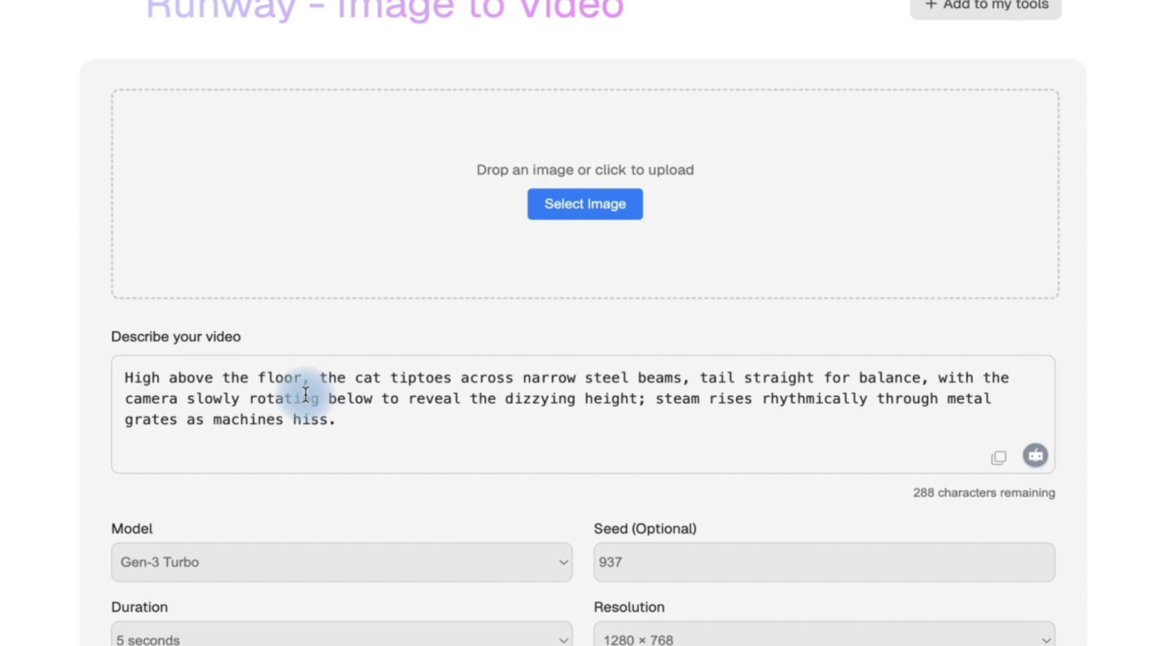
- Generate the Runway video of a cat crossing steel beams and view 'A Stealthy Feline Under a Starry Sky'
{"action": "left_click", "coordinate": [568, 497]}
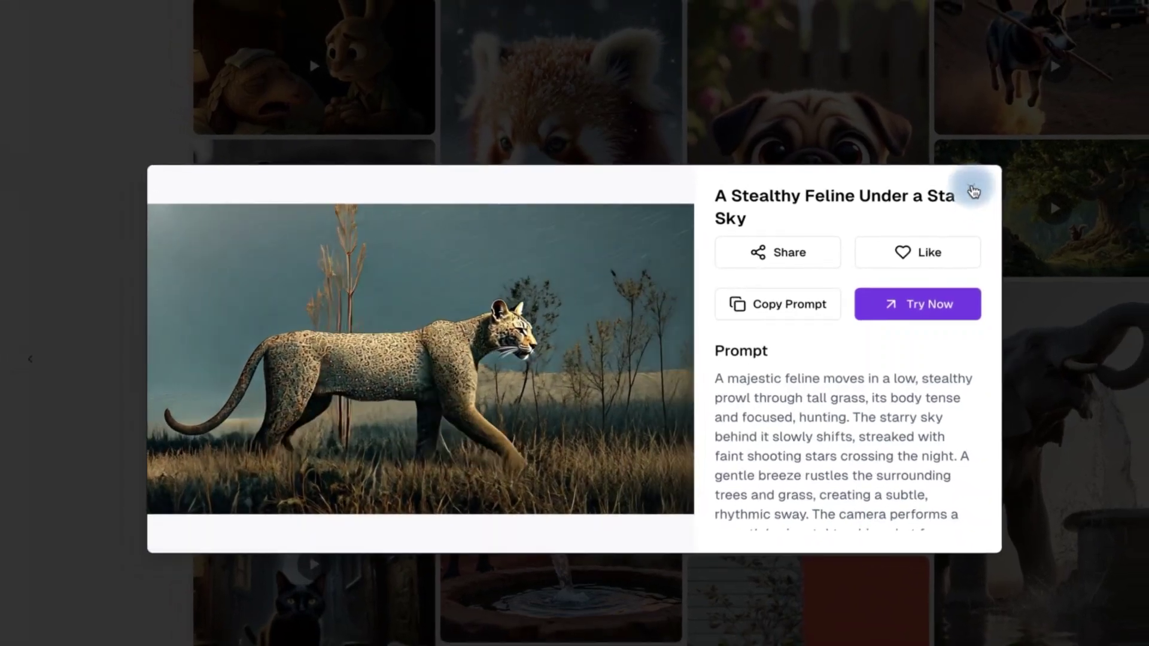
- Close the feline video preview to get back to the gallery grid
{"action": "left_click", "coordinate": [983, 184]}
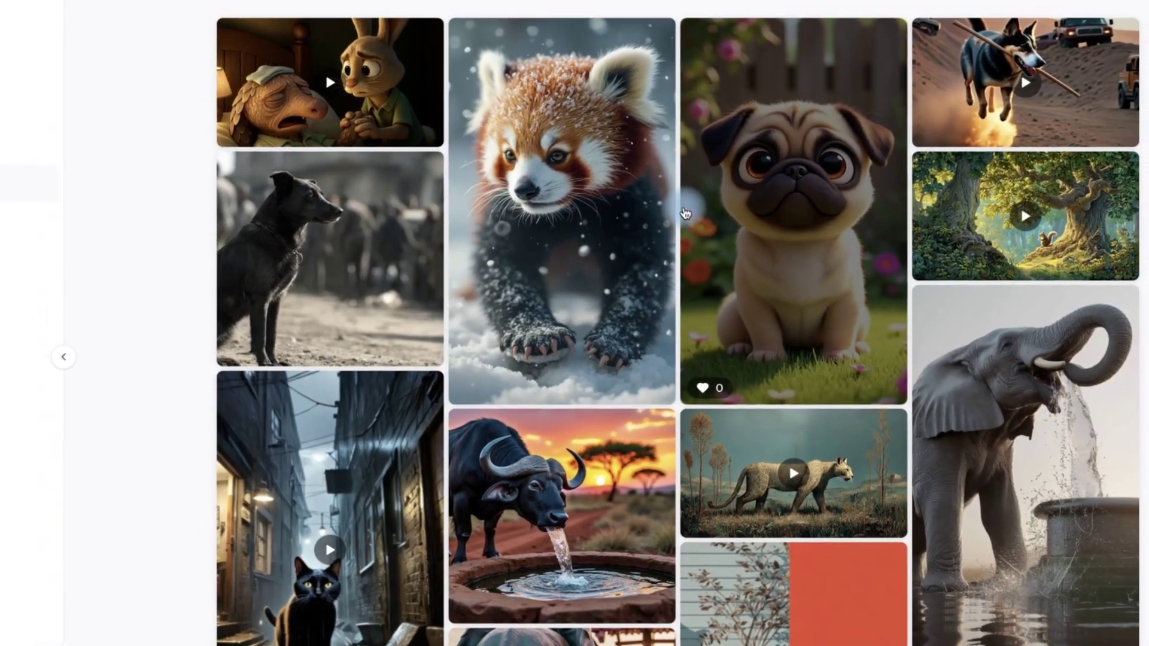
{"action": "scroll", "coordinate": [221, 403], "scroll_direction": "up", "scroll_amount": 3}
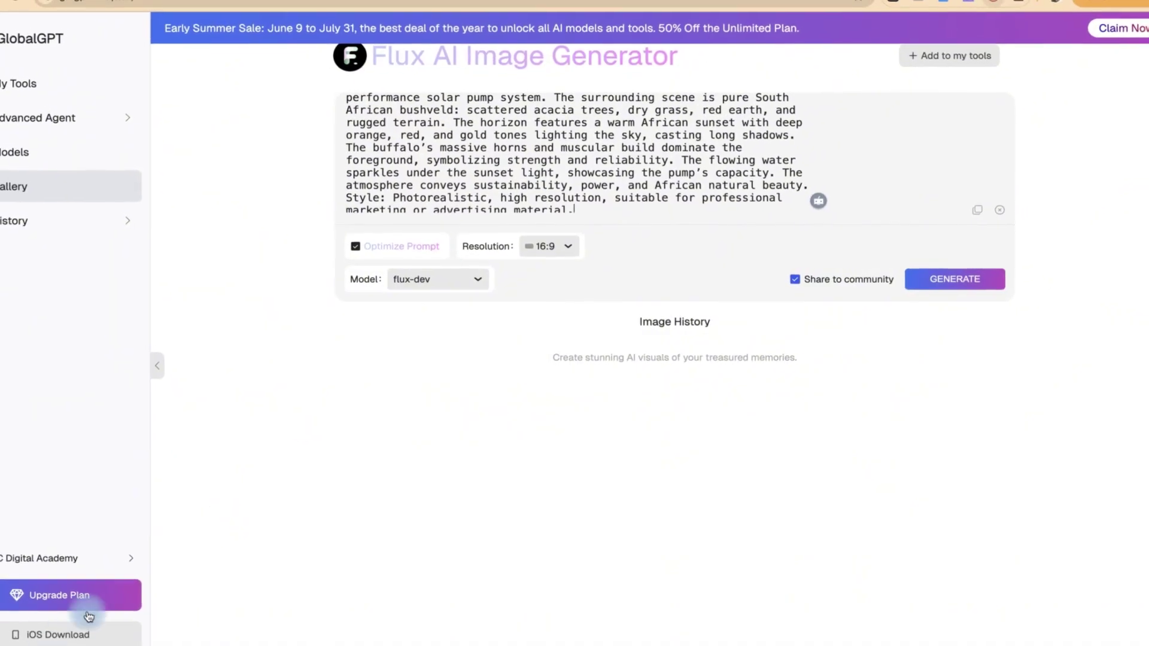
- Show the plans at monthly prices: Basic $8.9, Pro $15, Unlimited $37
{"action": "left_click", "coordinate": [77, 581]}
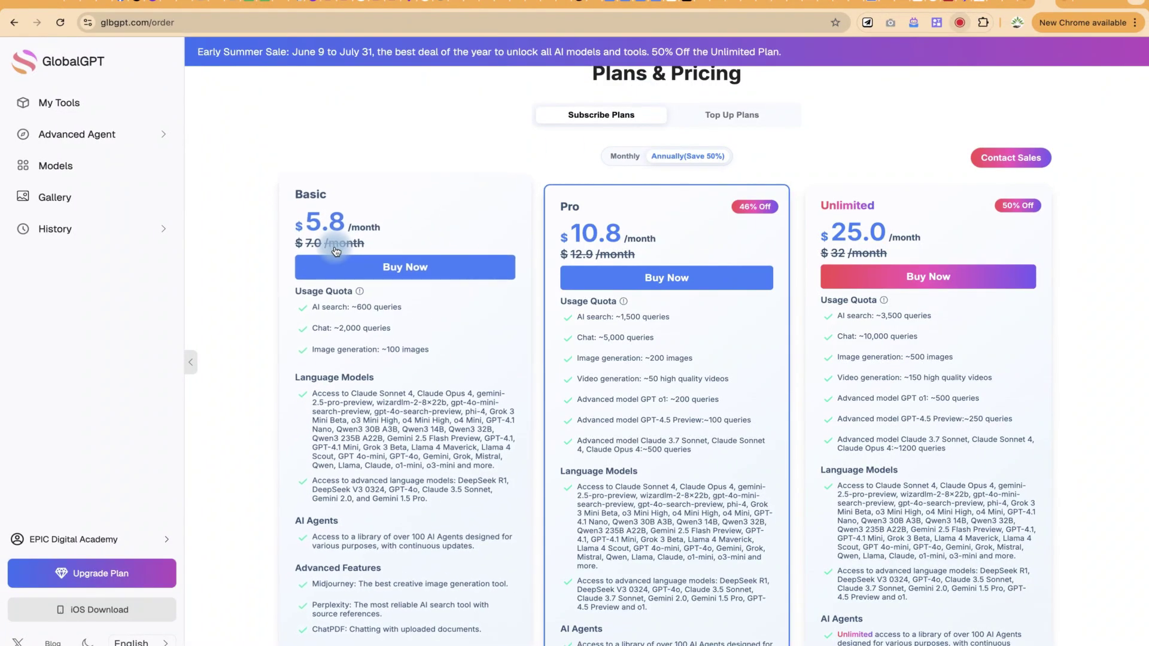
{"action": "left_click", "coordinate": [631, 158]}
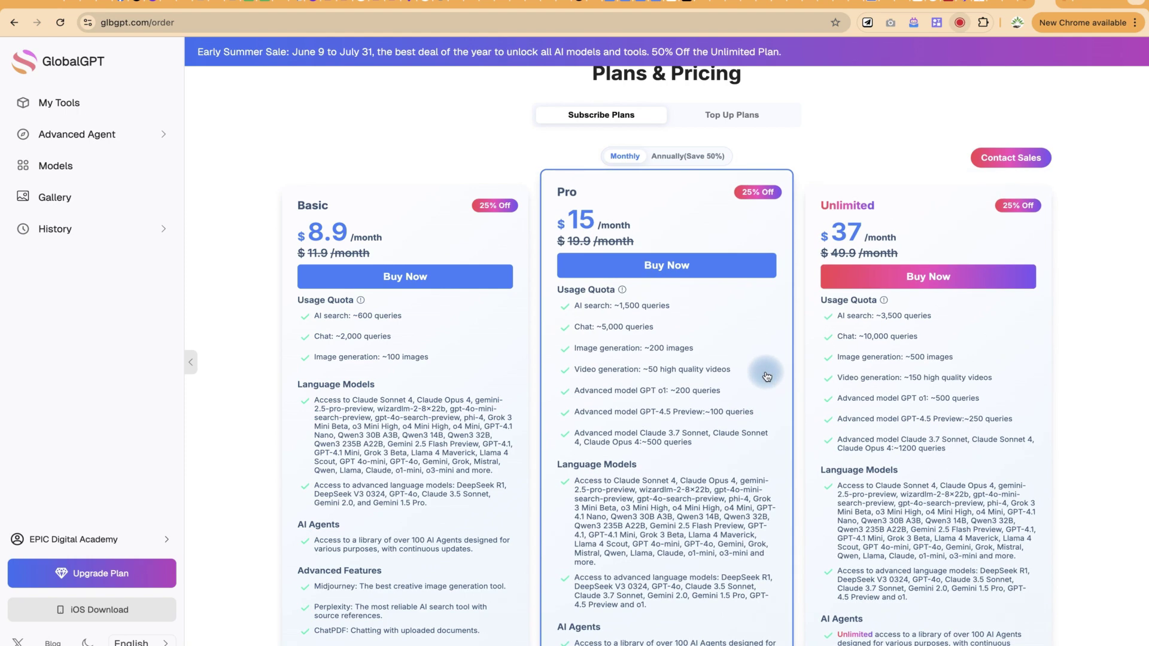
- Go back from pricing to the home catalogue of models and scroll through it
{"action": "key", "text": "alt+Left"}
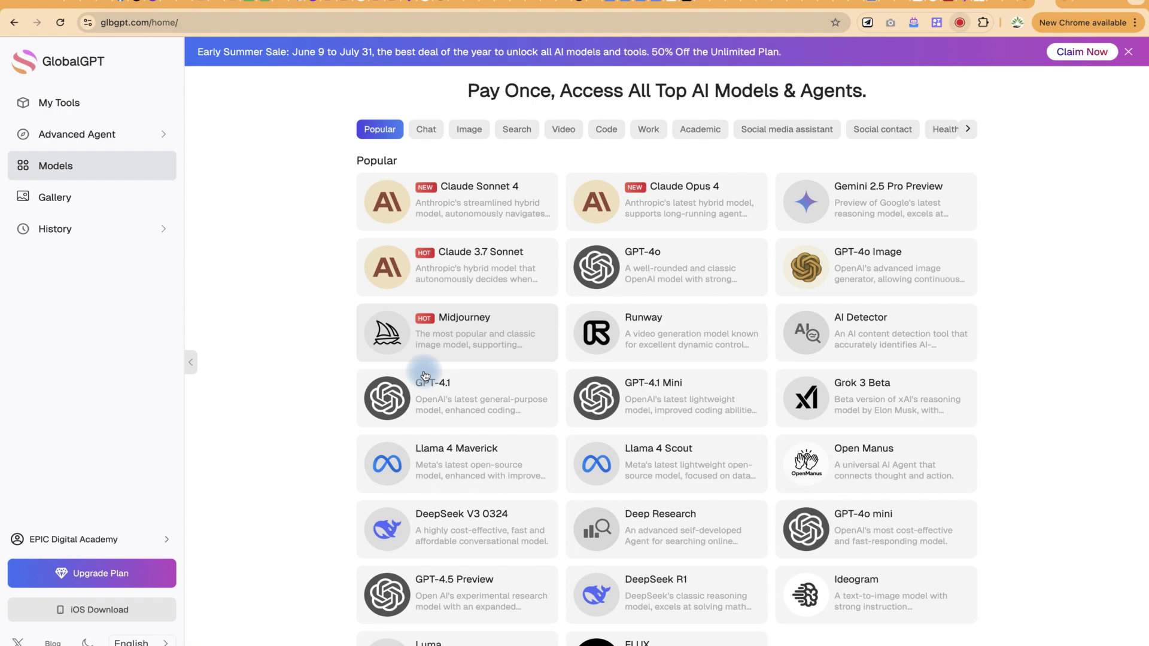
{"action": "scroll", "coordinate": [512, 441], "scroll_direction": "down", "scroll_amount": 5}
{"action": "scroll", "coordinate": [623, 431], "scroll_direction": "down", "scroll_amount": 5}
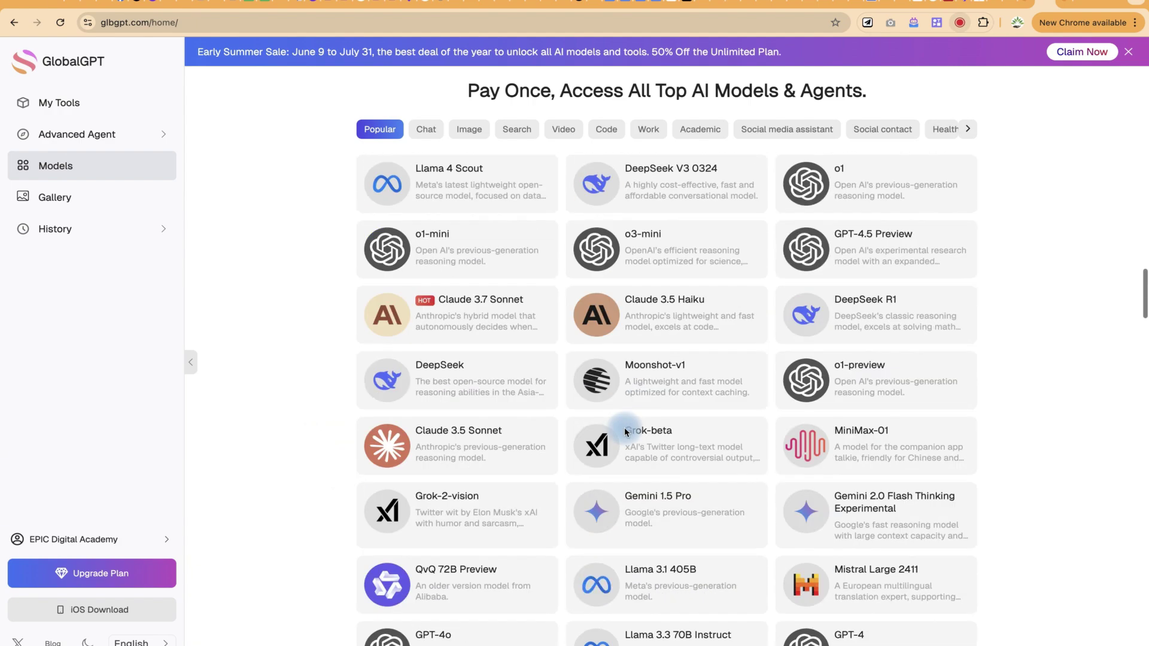
{"action": "scroll", "coordinate": [634, 431], "scroll_direction": "down", "scroll_amount": 5}
{"action": "scroll", "coordinate": [626, 433], "scroll_direction": "up", "scroll_amount": 3}
{"action": "scroll", "coordinate": [625, 432], "scroll_direction": "up", "scroll_amount": 3}
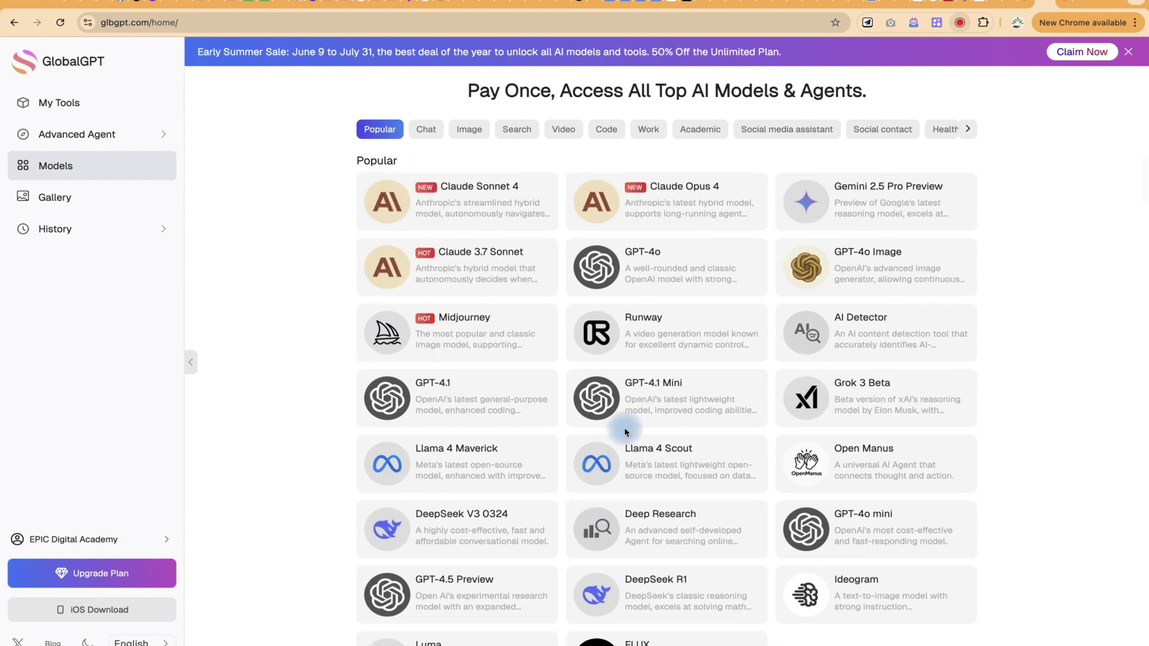